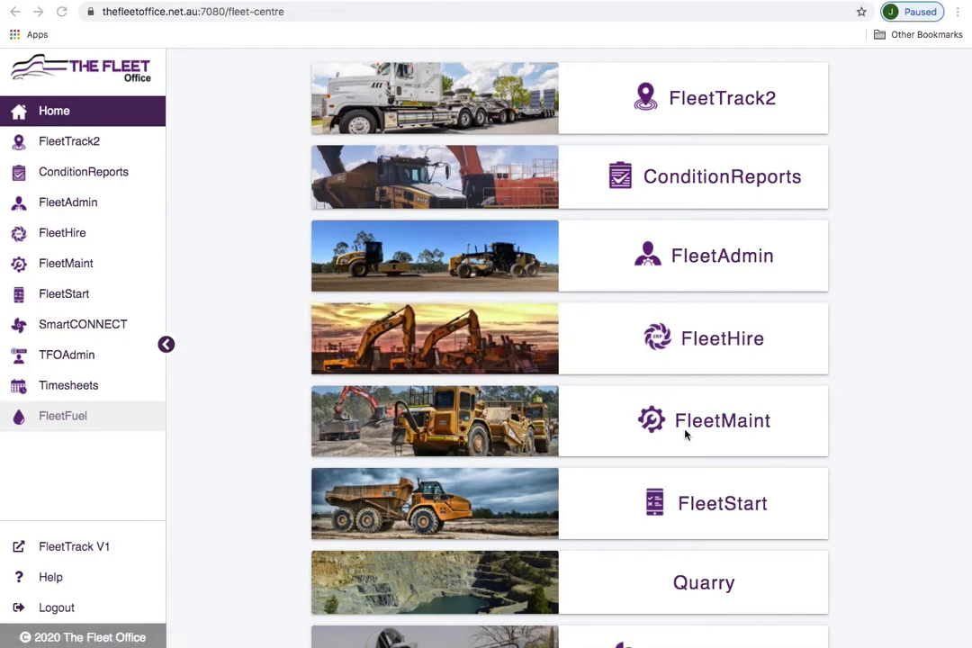
# Step: Open the general settings of FleetMaint and save them
pyautogui.click(765, 421)
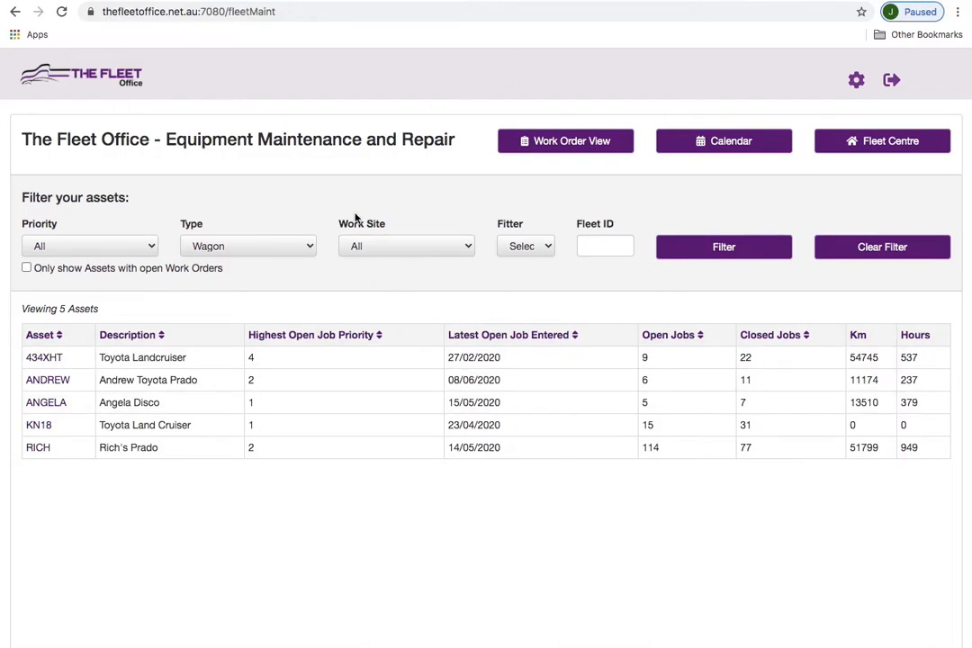
pyautogui.click(855, 81)
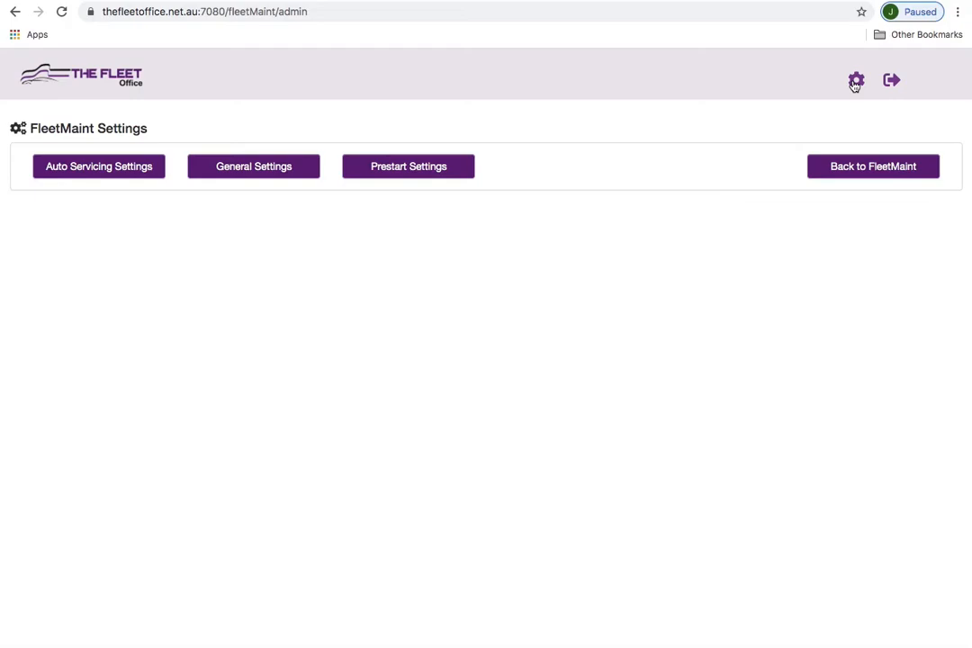
pyautogui.click(259, 167)
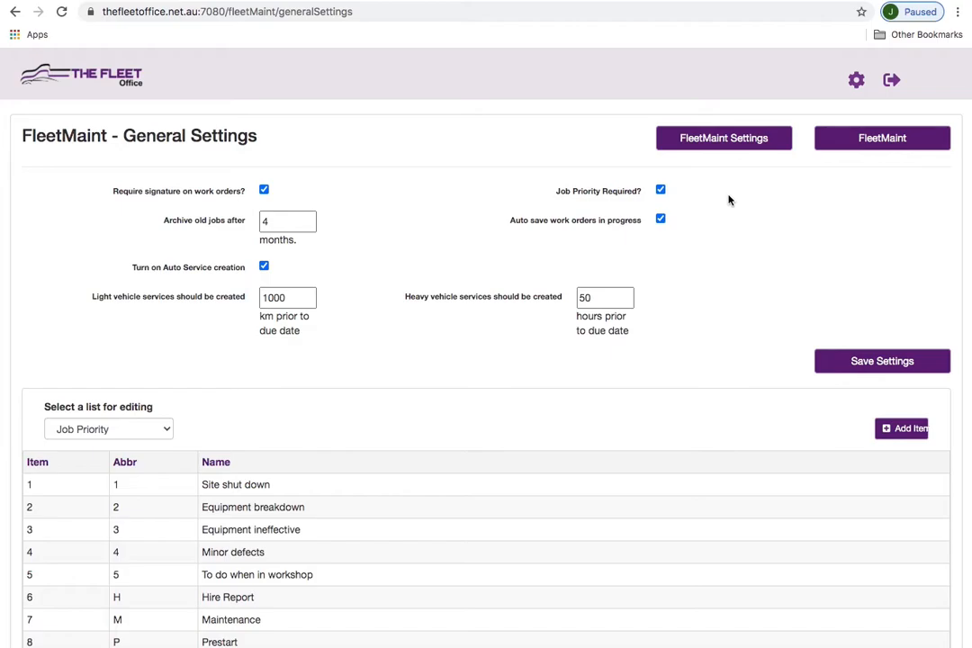
pyautogui.click(924, 357)
# Step: Show the Hazards list in the list editor, then return to the Job Priority list
pyautogui.scroll(-2, 160, 354)
pyautogui.click(148, 368)
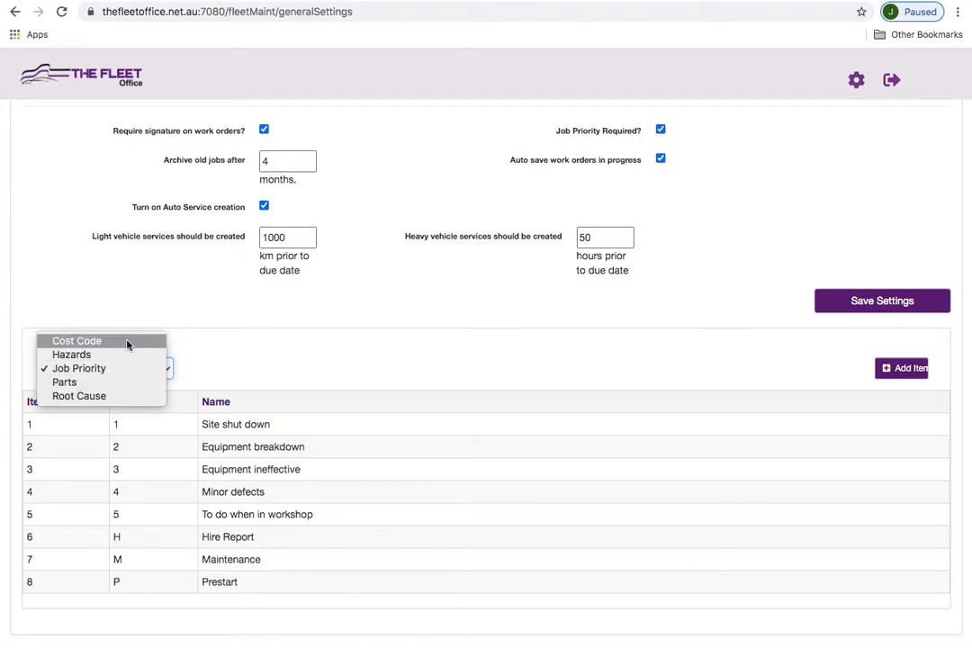
pyautogui.click(127, 357)
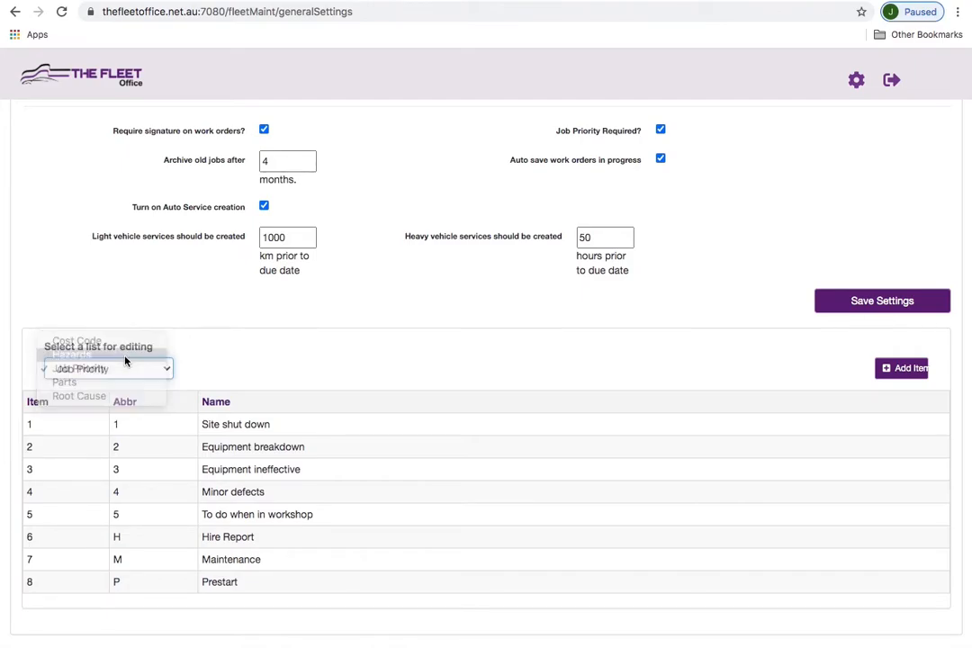
pyautogui.click(159, 430)
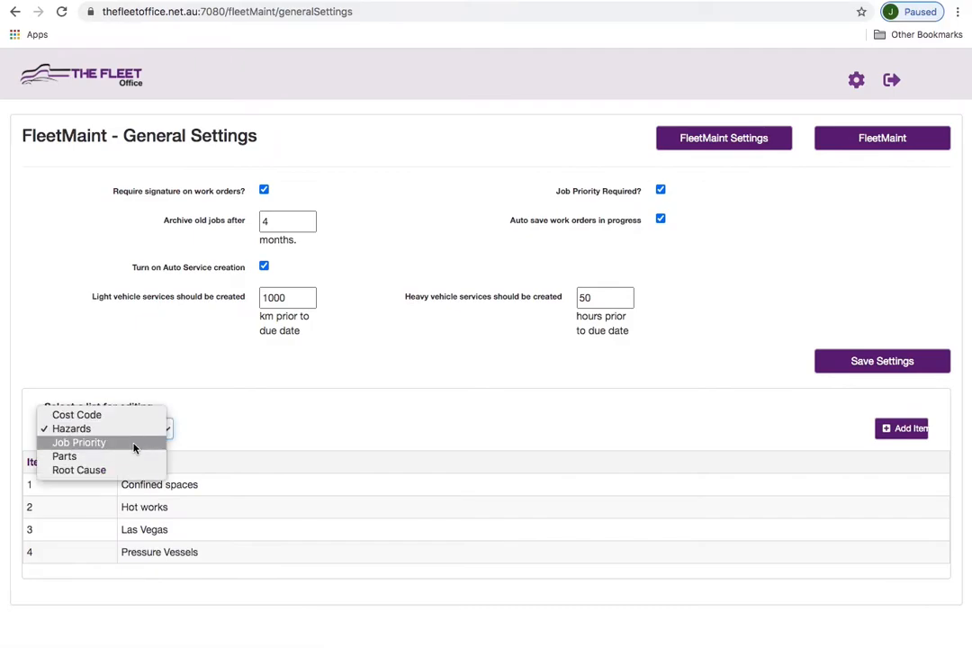
pyautogui.click(158, 443)
# Step: Keep the Job Priority list selected and open the name of its "Site shut down" item for editing without changing it
pyautogui.click(151, 432)
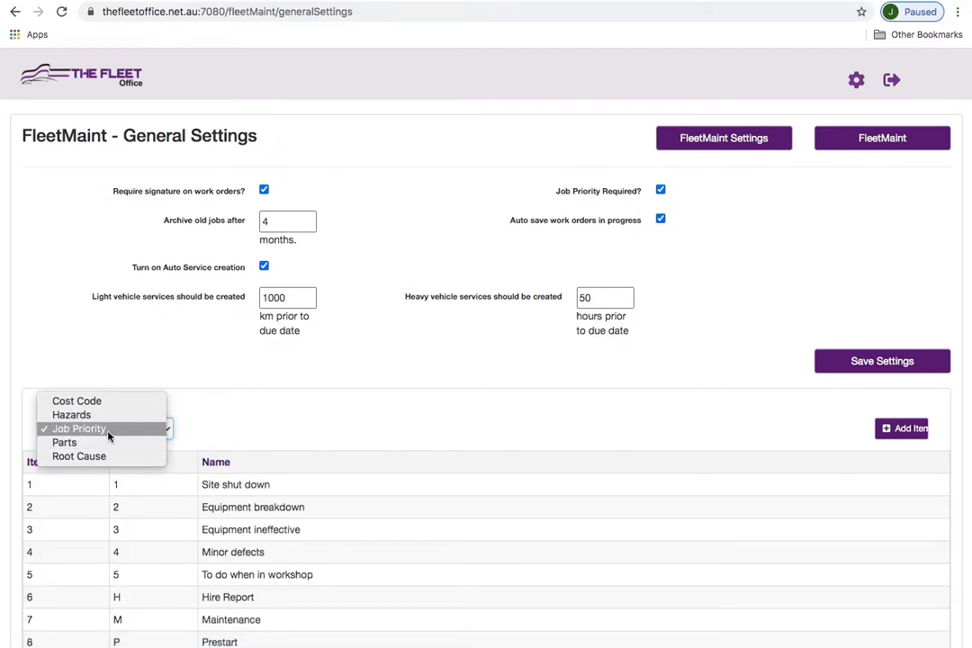
pyautogui.click(109, 430)
pyautogui.scroll(-1, 256, 396)
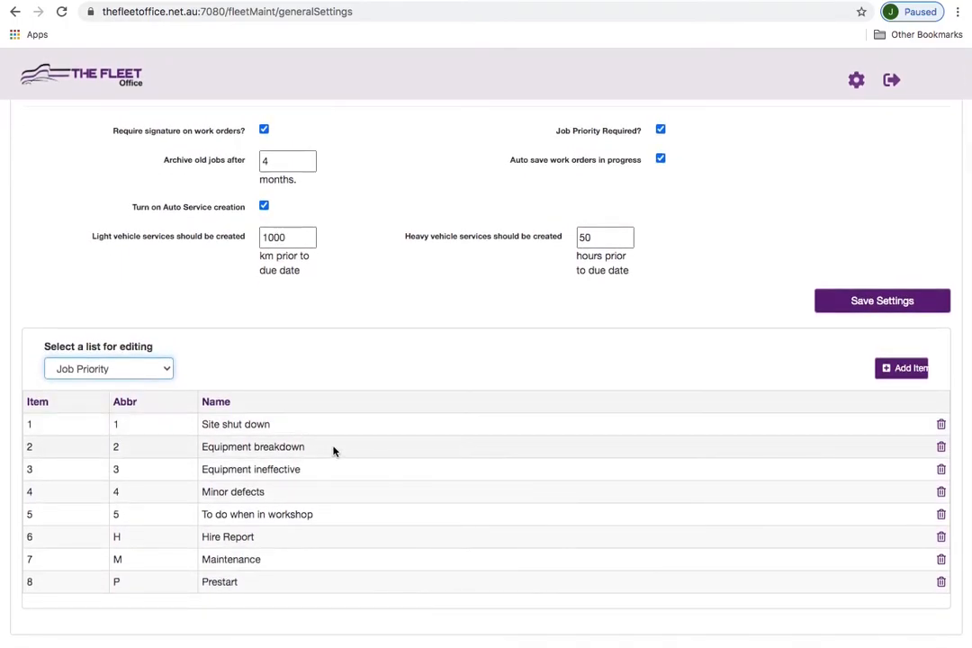
pyautogui.click(262, 423)
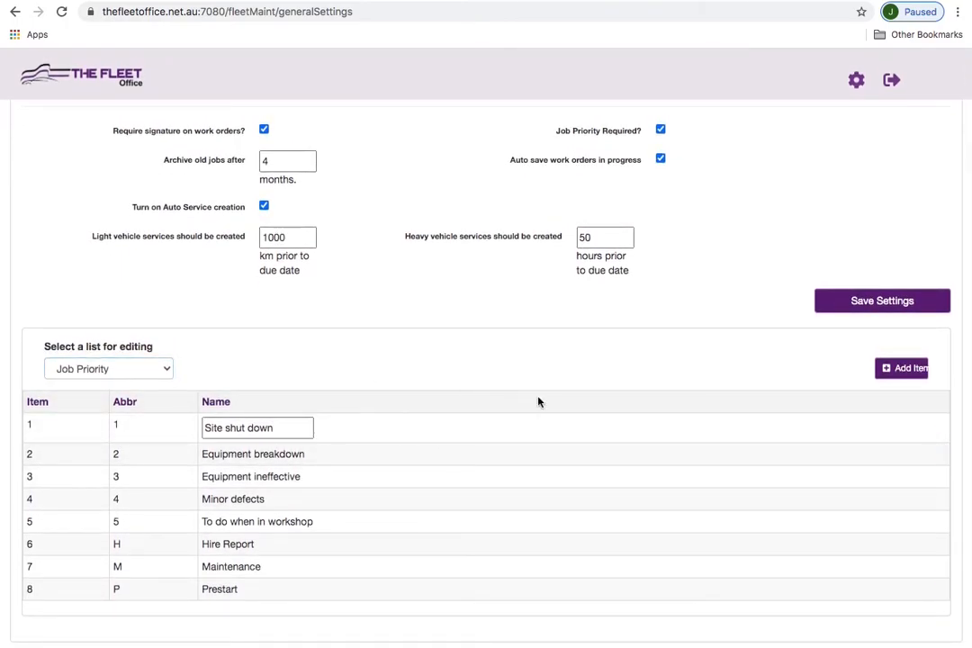
pyautogui.click(942, 427)
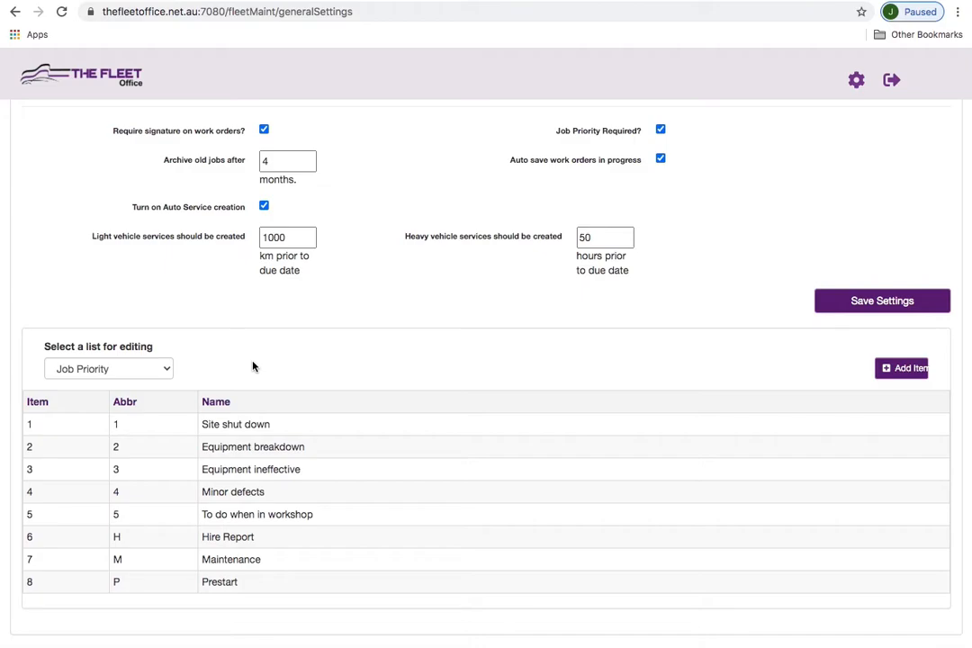
# Step: Go to the FleetMaint prestart settings and view the asset types available for importing prestart items
pyautogui.scroll(2, 253, 366)
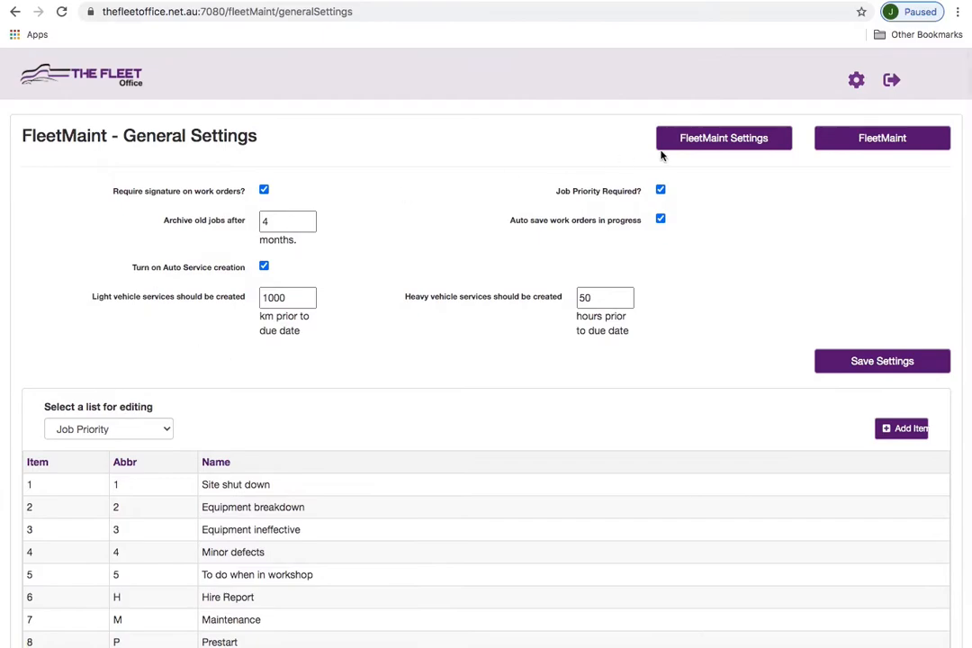
pyautogui.click(728, 147)
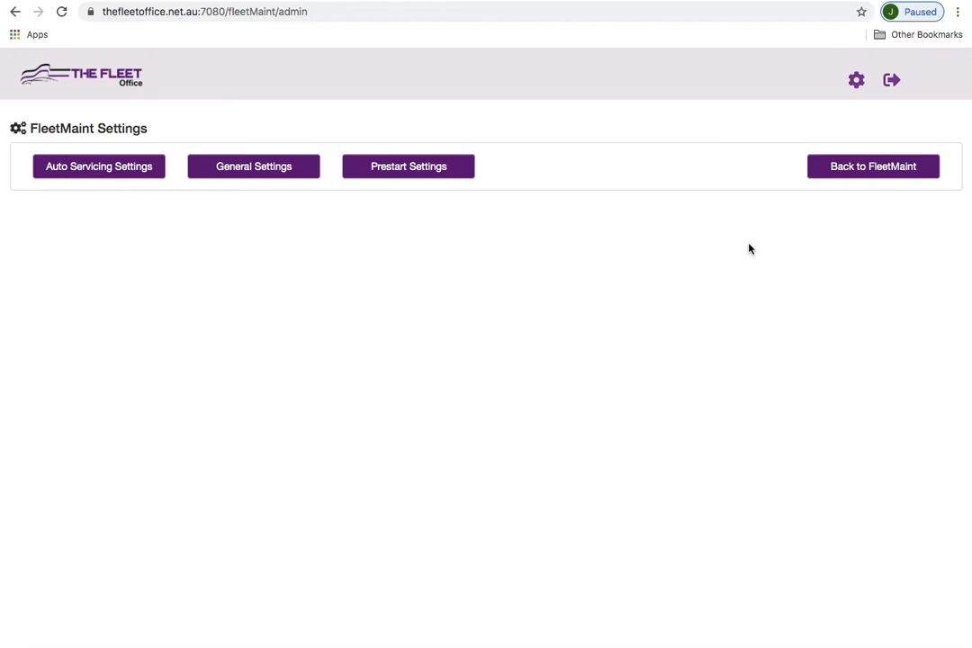
pyautogui.click(425, 166)
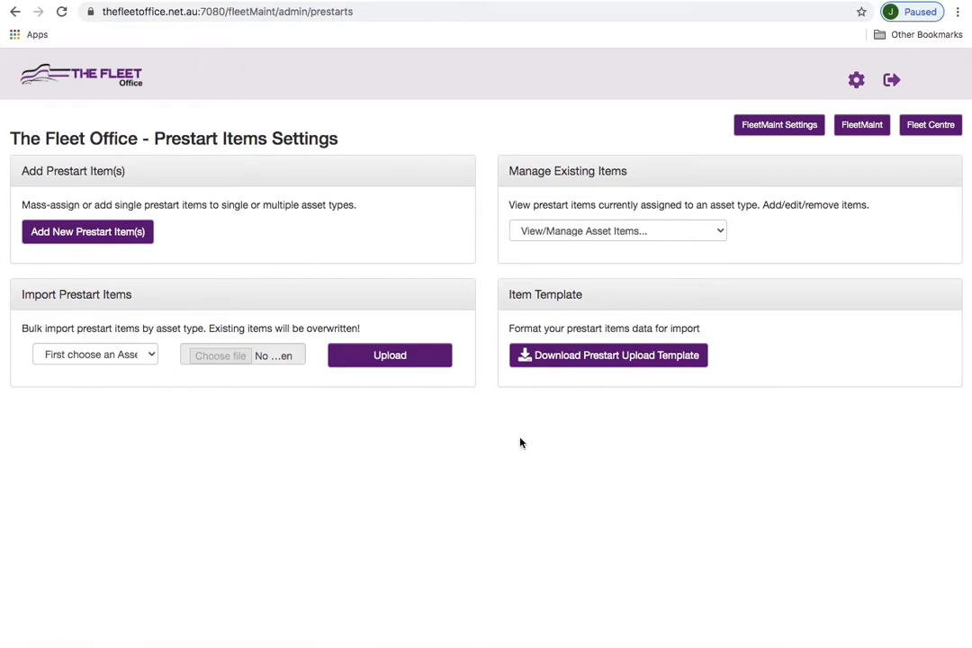
pyautogui.click(148, 356)
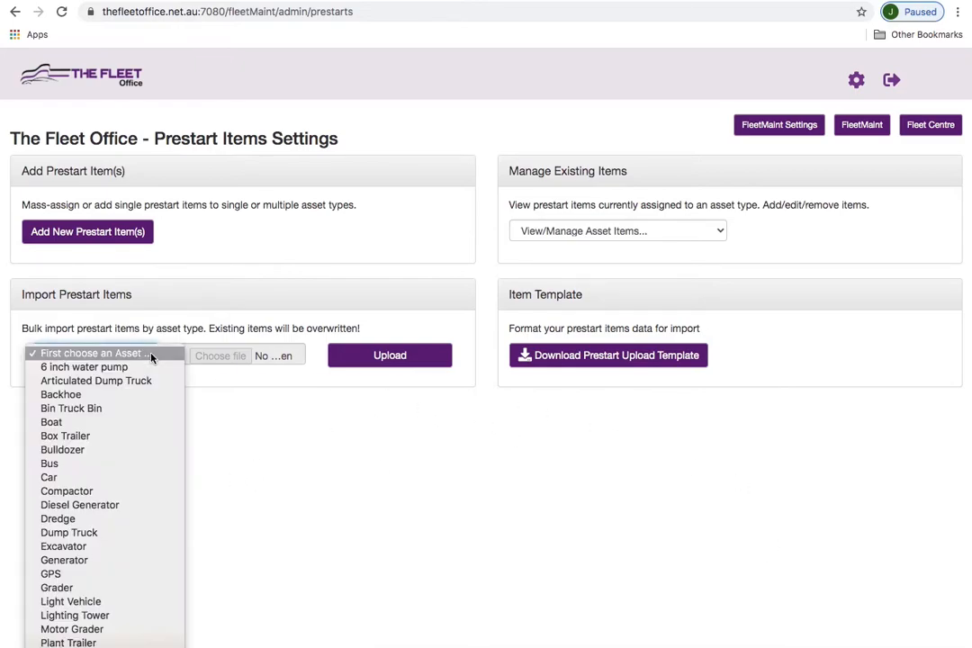
pyautogui.click(260, 493)
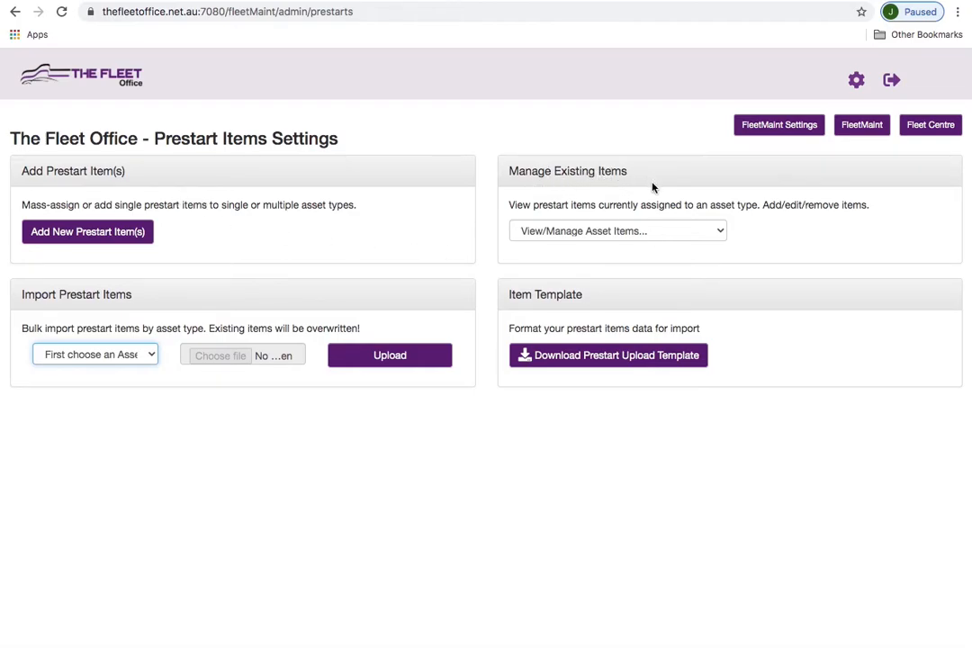
# Step: View the existing prestart items for the Wagon asset type, then for Bulldozer
pyautogui.click(718, 232)
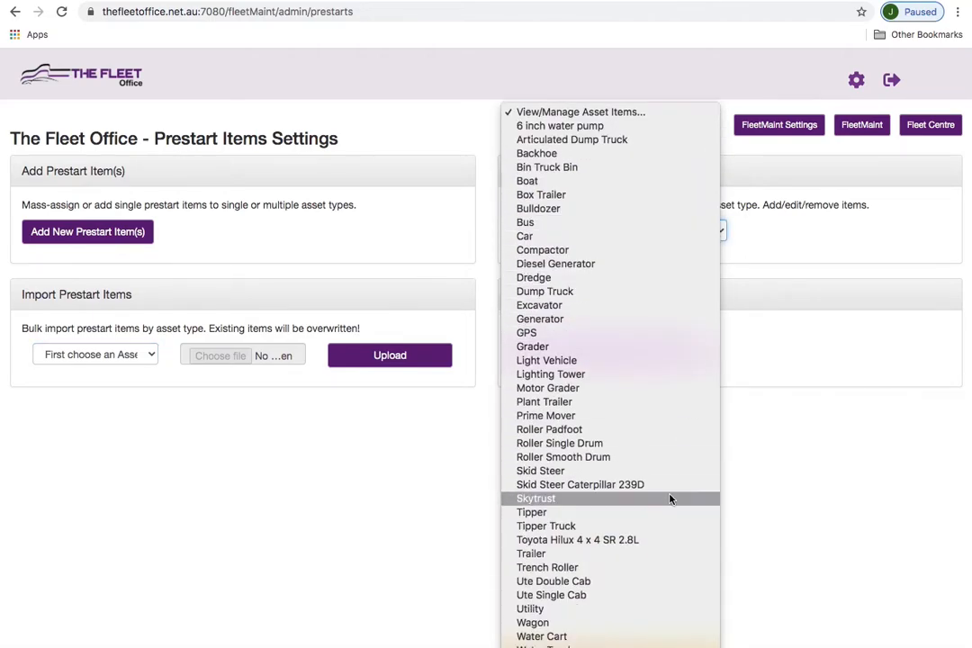
pyautogui.click(647, 622)
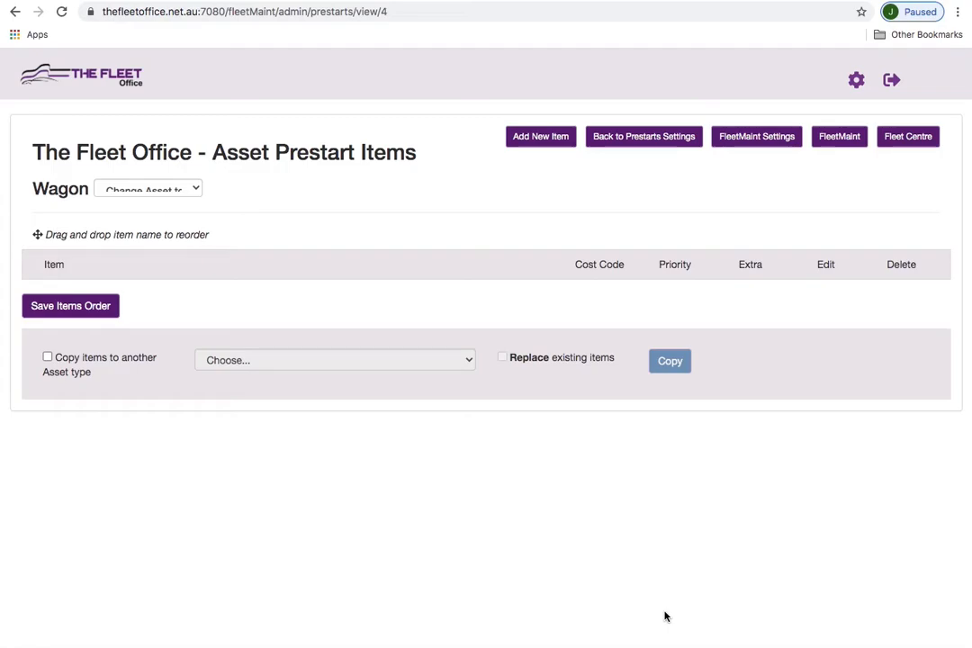
pyautogui.click(194, 189)
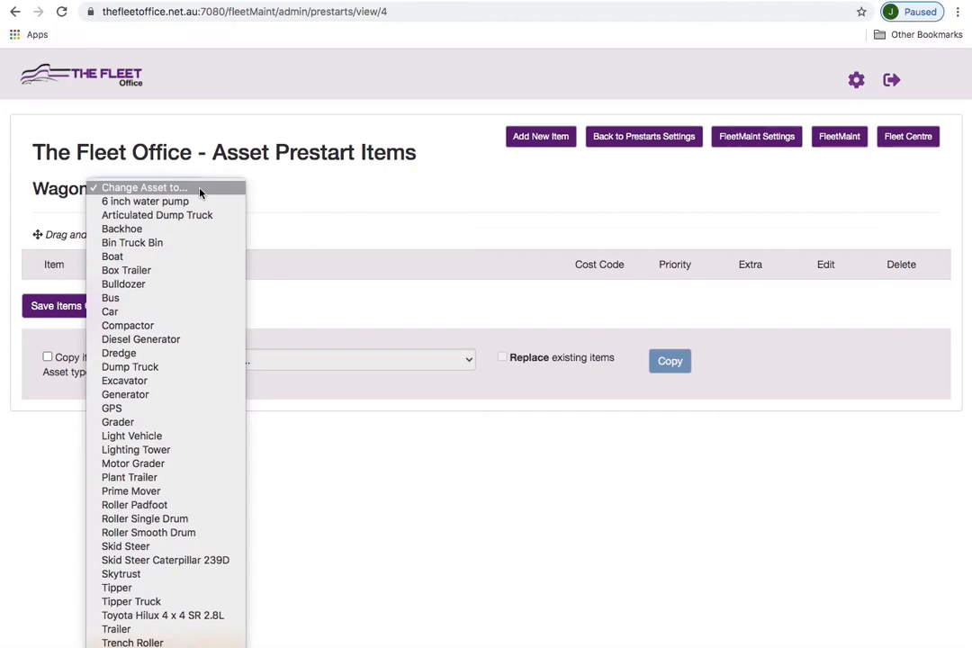
pyautogui.click(203, 294)
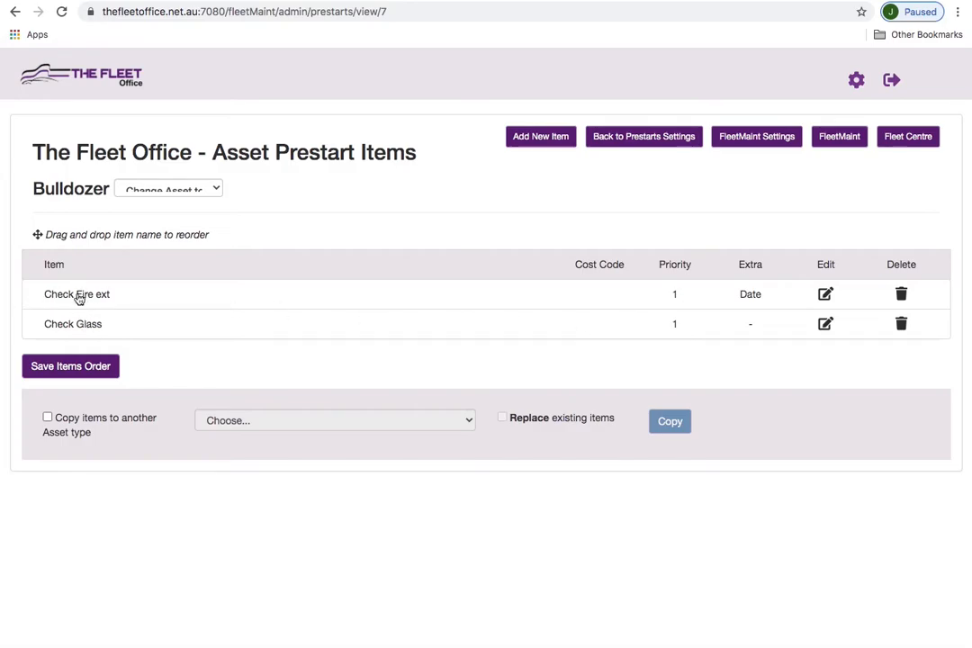
# Step: Draft a Bulldozer prestart item named "Check chain tension", look through its optional fields and discard it
pyautogui.click(543, 137)
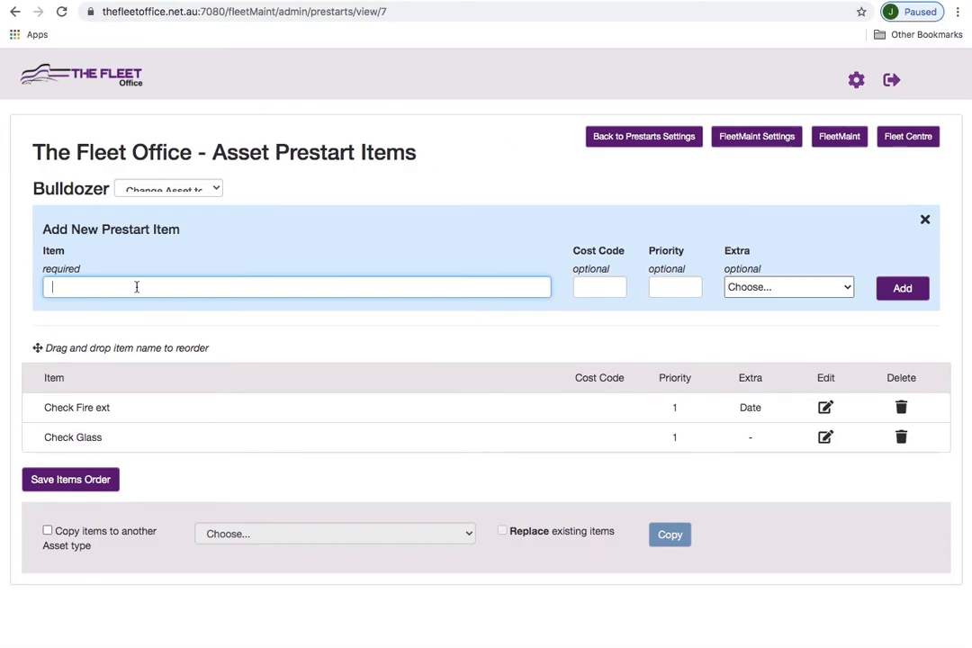
pyautogui.write('Check chain tension')
pyautogui.click(601, 287)
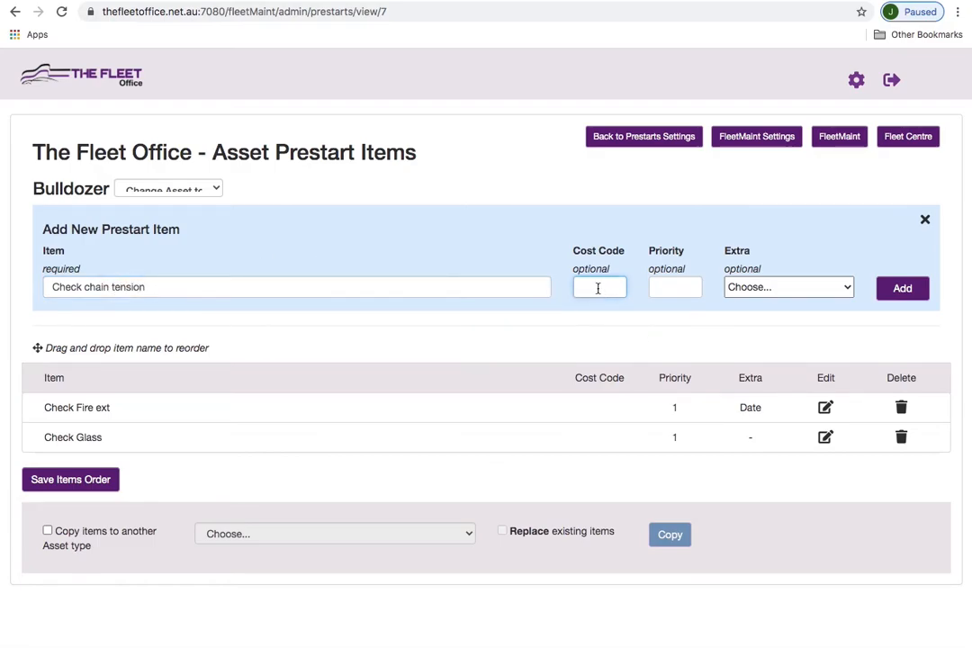
pyautogui.click(668, 288)
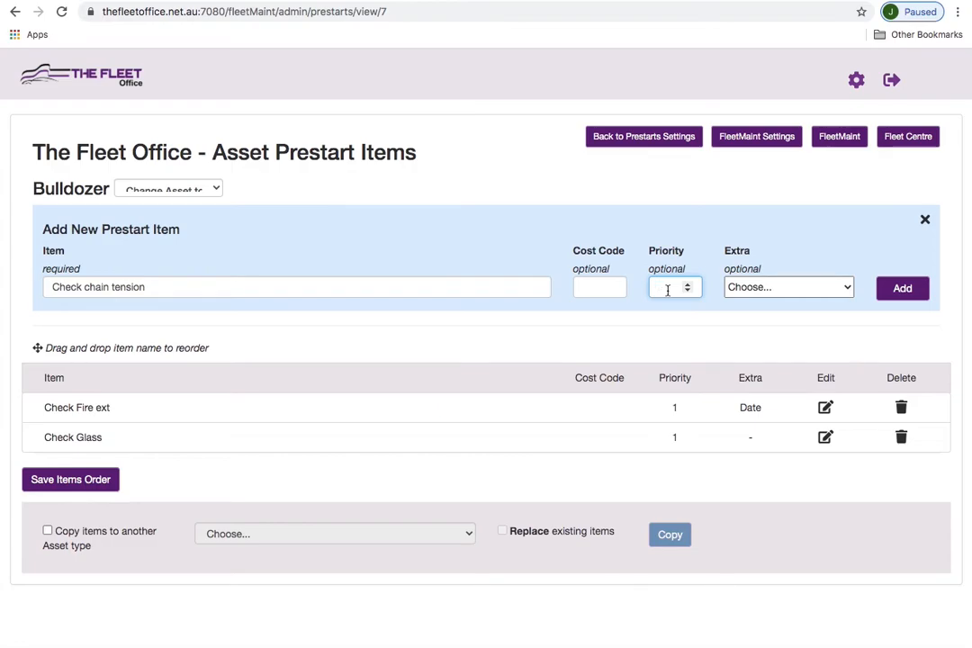
pyautogui.click(759, 288)
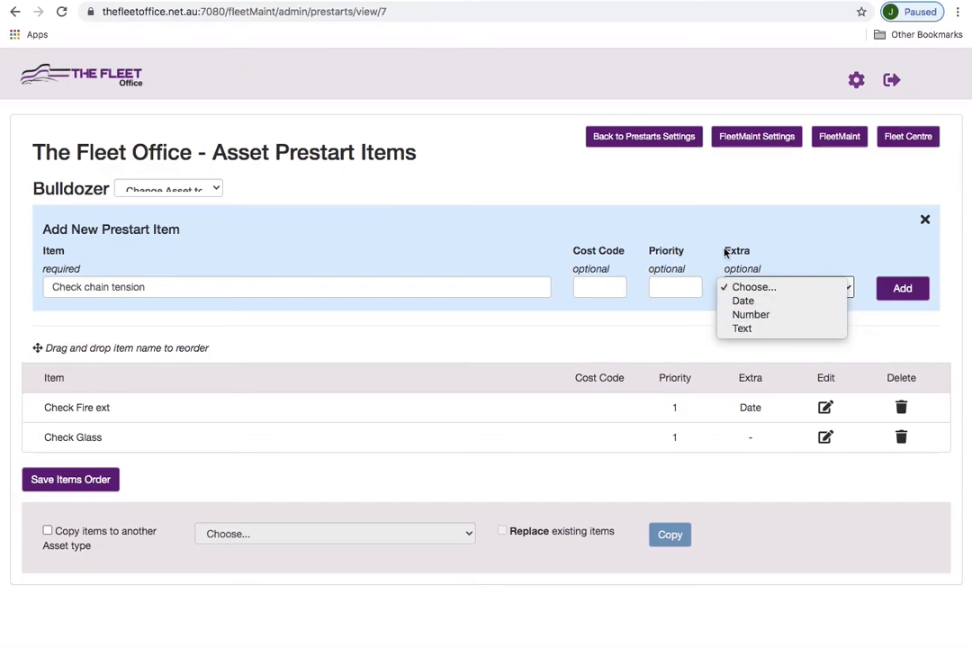
pyautogui.click(558, 184)
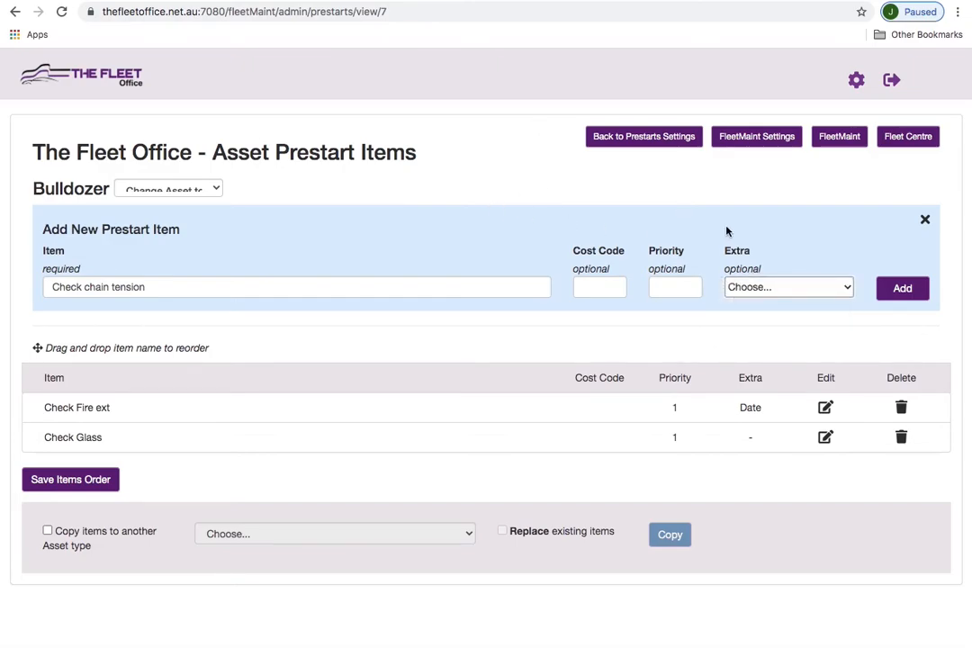
pyautogui.click(924, 220)
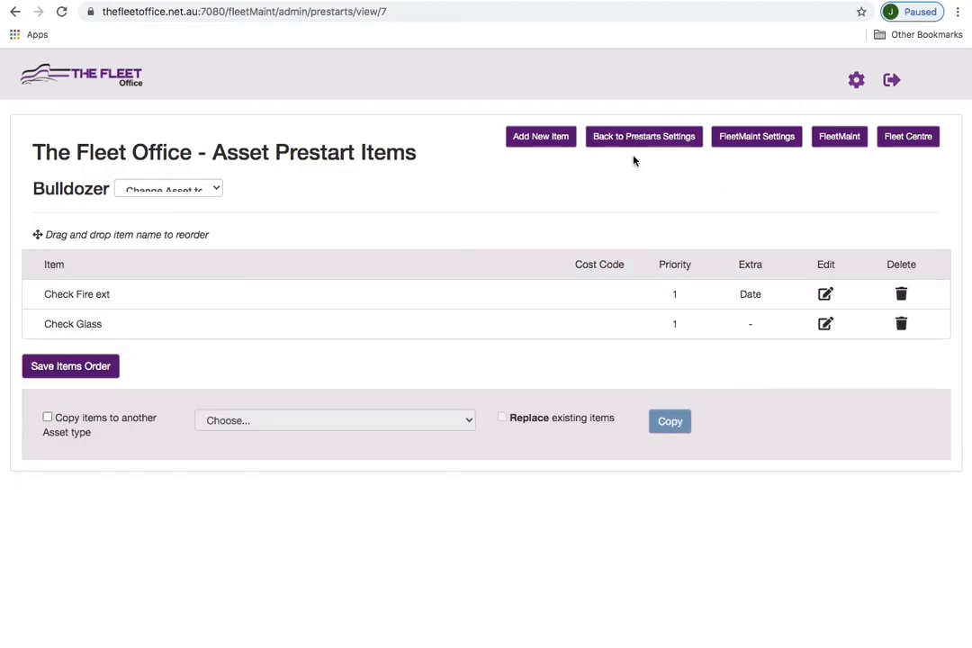
# Step: Open the auto servicing settings and choose the Caterpillar make and the 140H model
pyautogui.click(757, 137)
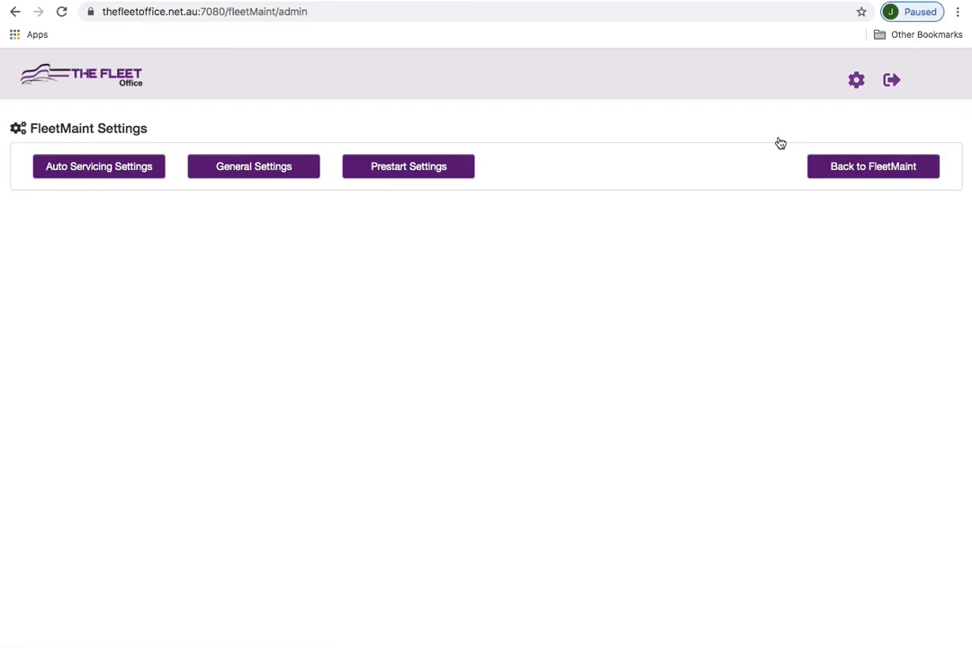
pyautogui.click(117, 169)
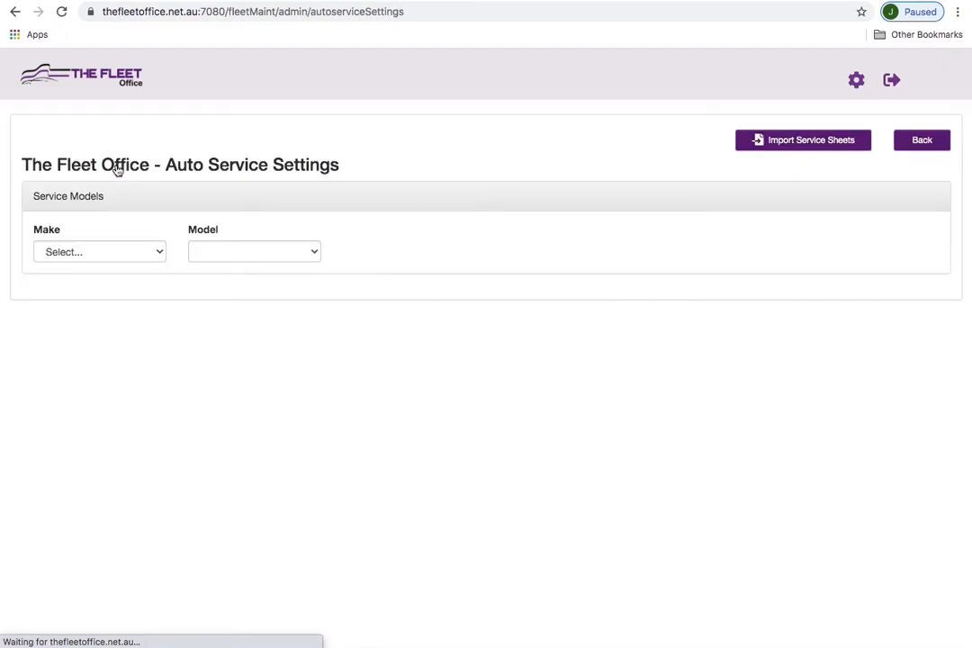
pyautogui.click(137, 252)
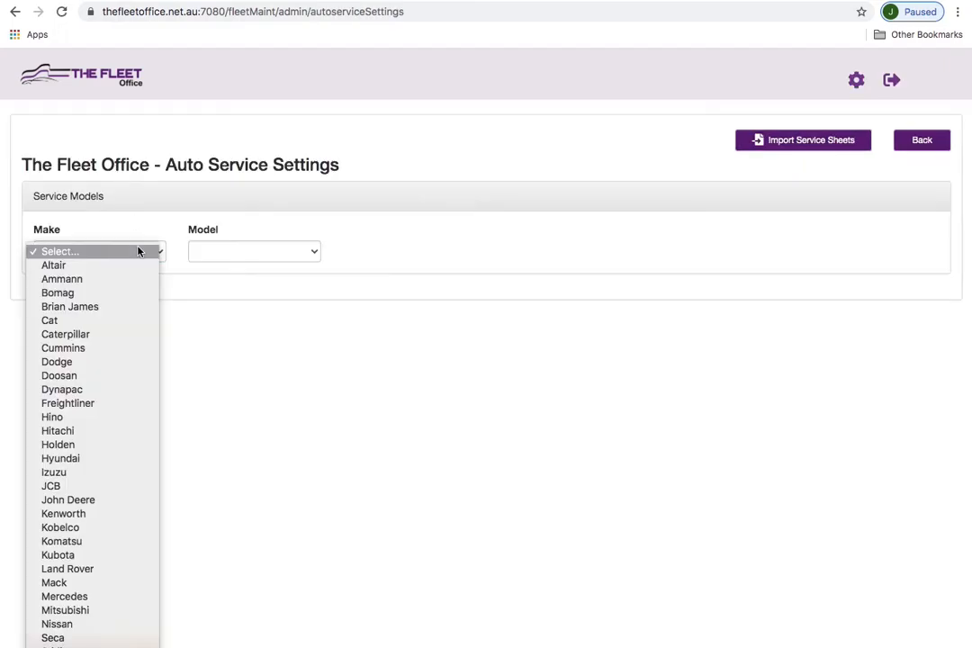
pyautogui.click(126, 336)
pyautogui.click(238, 261)
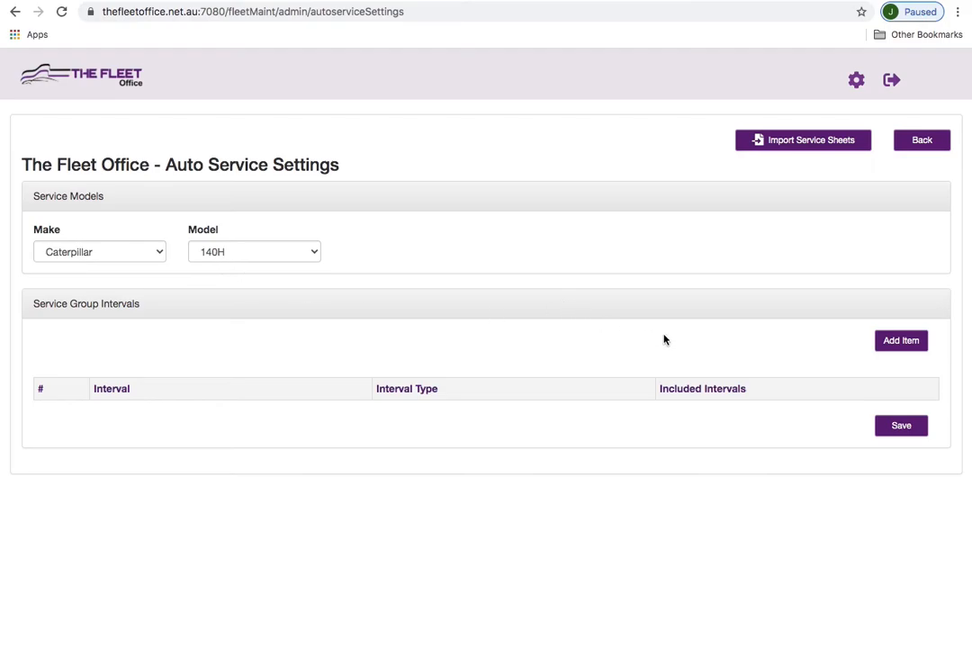
# Step: Add four service group interval rows for the Caterpillar 140H
pyautogui.click(903, 347)
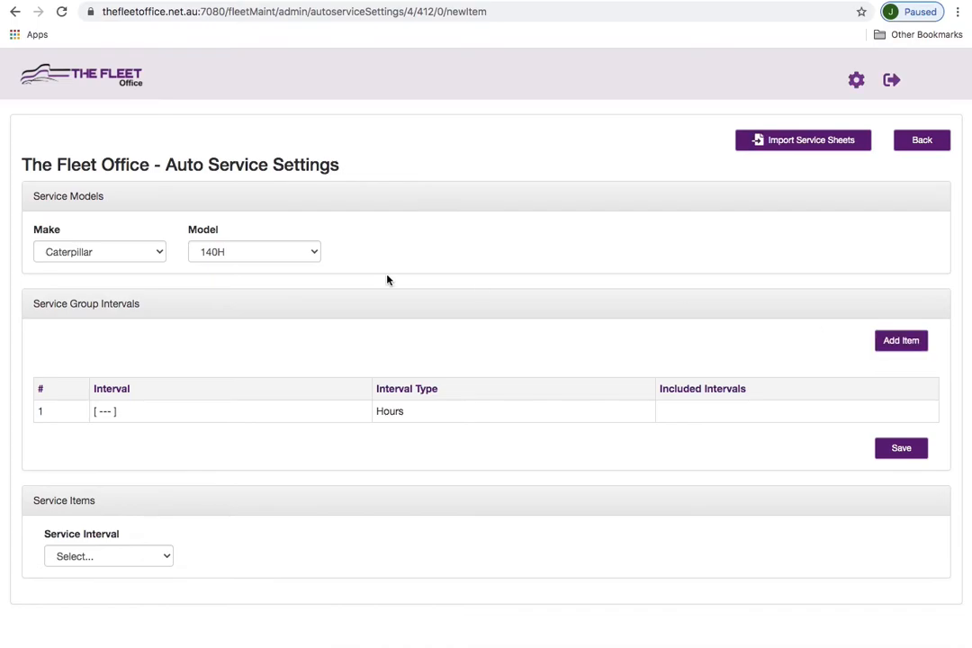
pyautogui.click(911, 345)
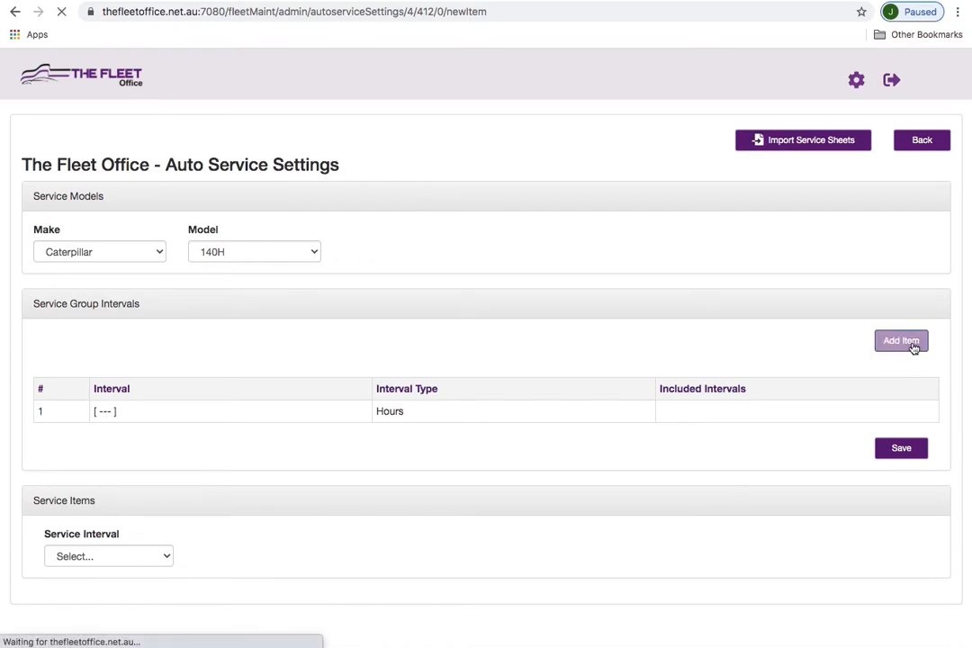
pyautogui.click(911, 345)
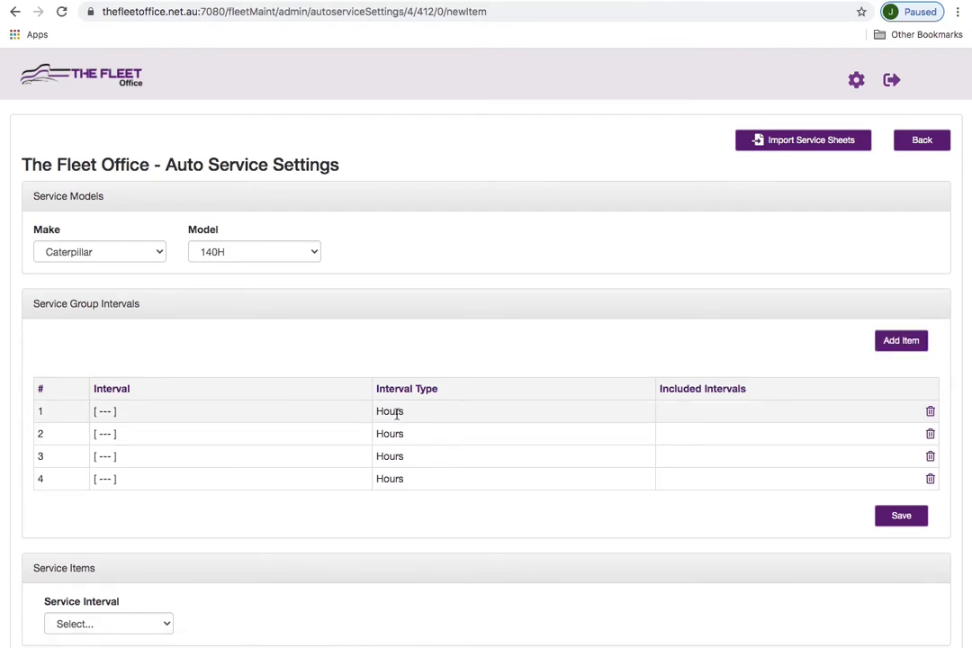
# Step: Set the four service group intervals to 250, 500, 1000 and 2000 hours and save them
pyautogui.click(105, 415)
pyautogui.write('250')
pyautogui.click(100, 440)
pyautogui.write('500')
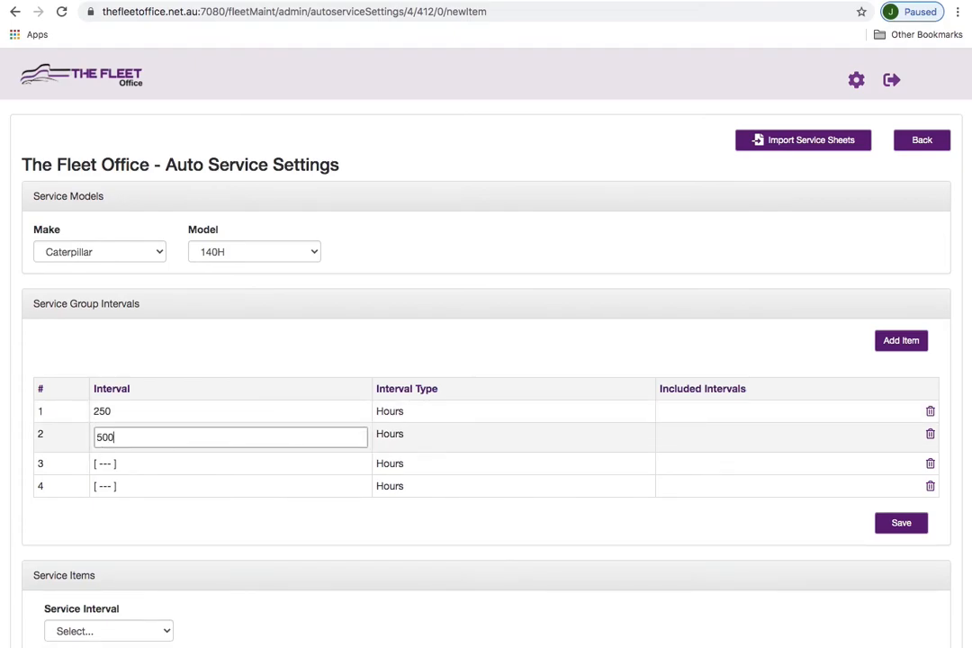
pyautogui.click(100, 465)
pyautogui.write('1000')
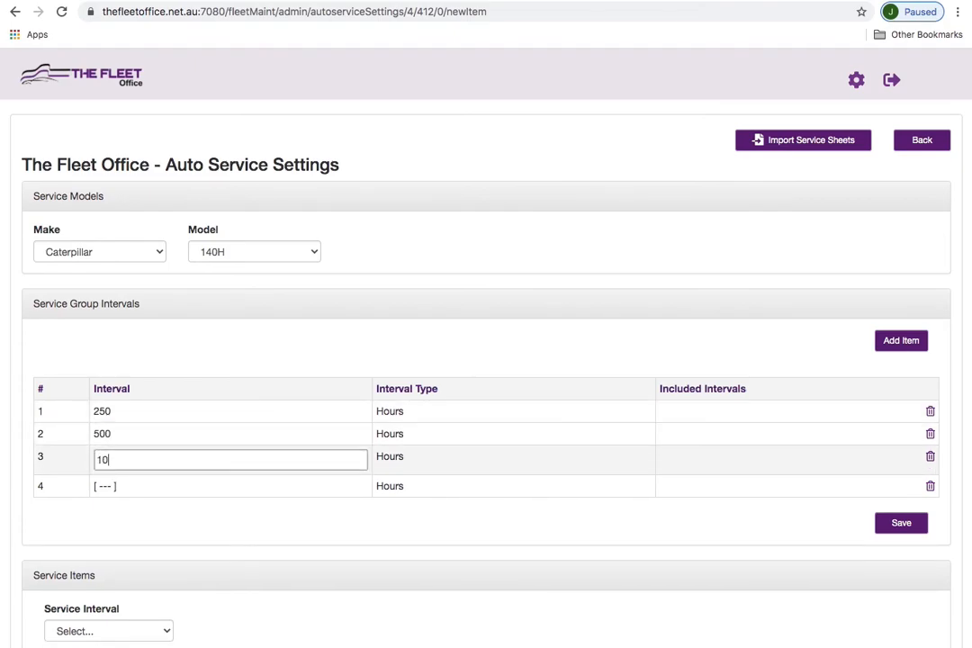
pyautogui.click(100, 484)
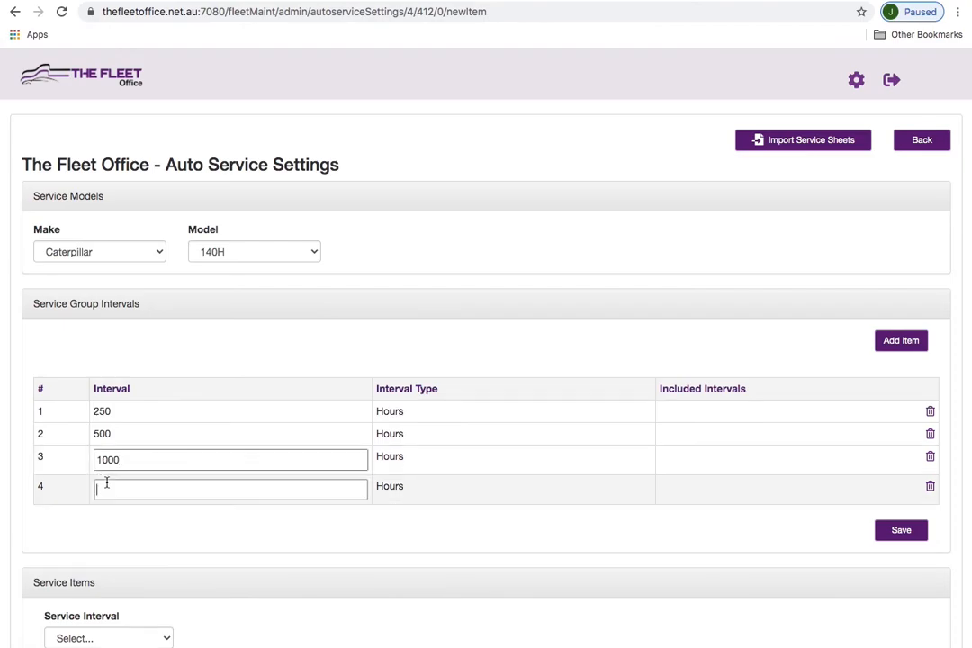
pyautogui.write('2000')
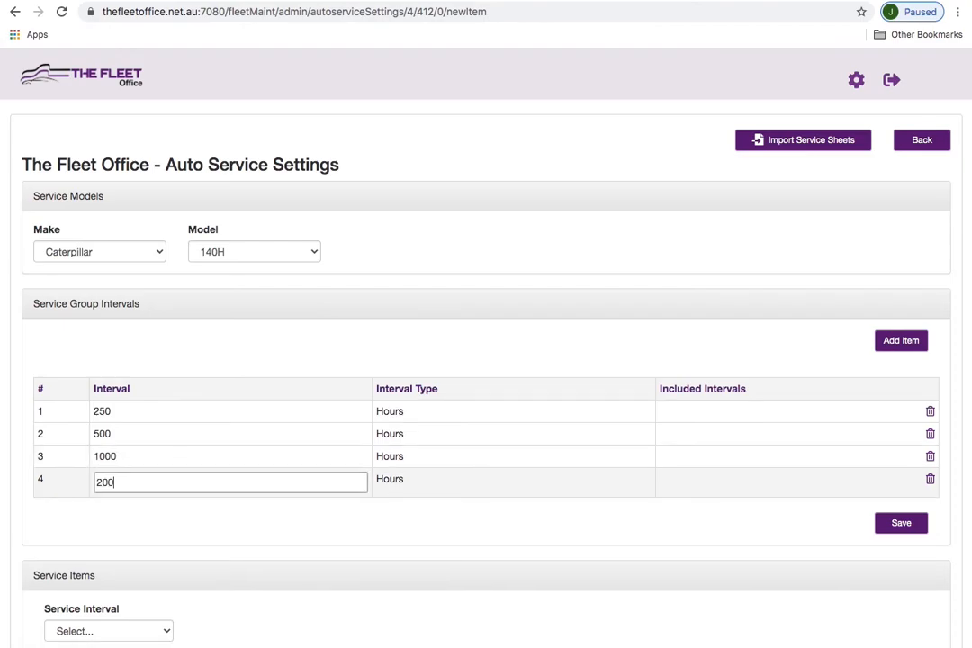
pyautogui.click(744, 531)
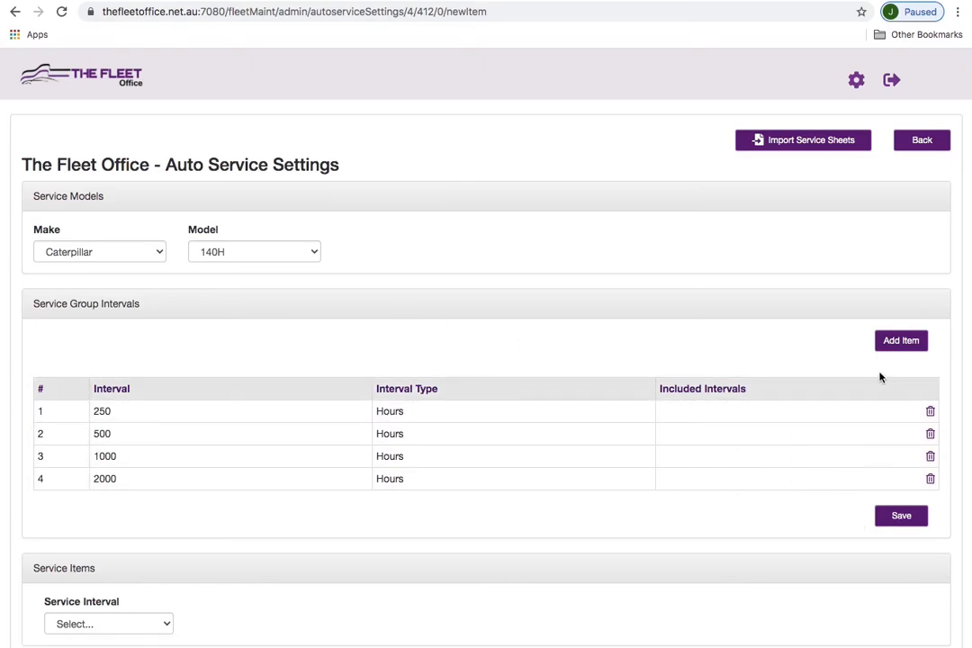
pyautogui.click(901, 517)
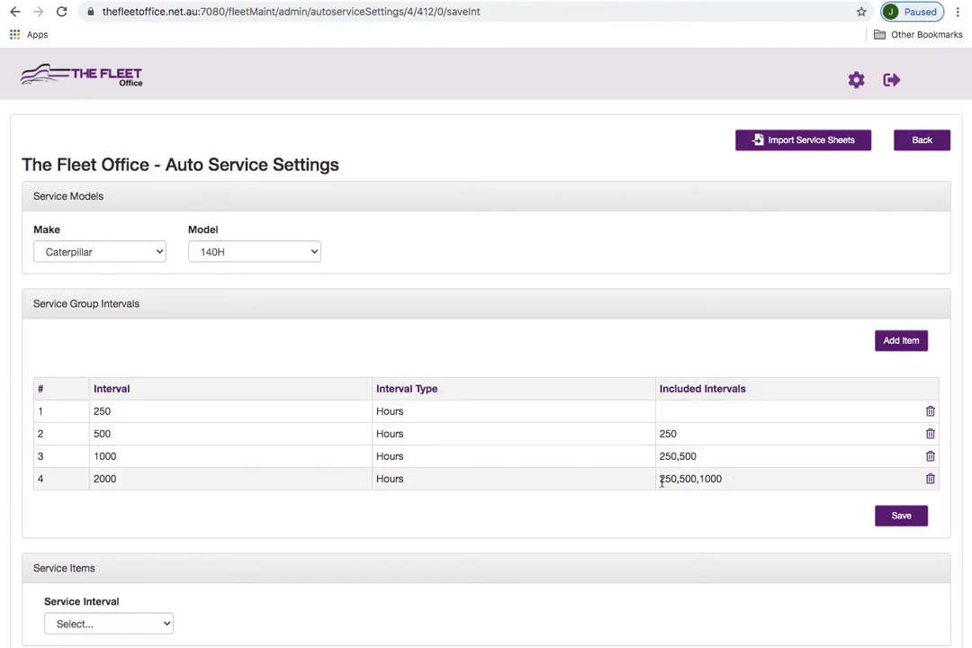
# Step: Add and save a fifth service group interval of 3240 hours, and delete that interval again
pyautogui.scroll(-1, 148, 466)
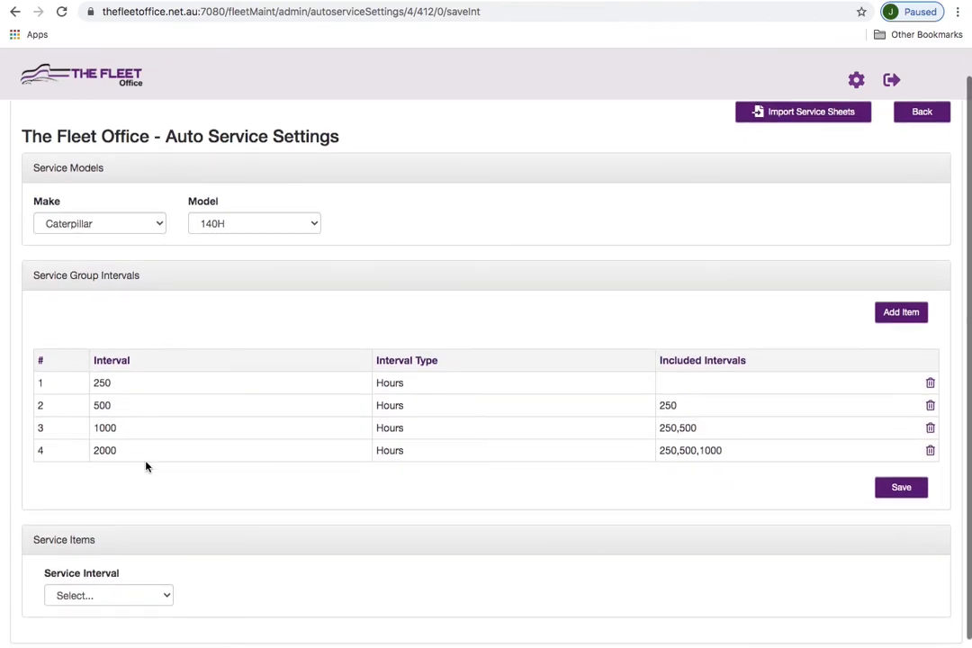
pyautogui.click(913, 314)
pyautogui.click(113, 411)
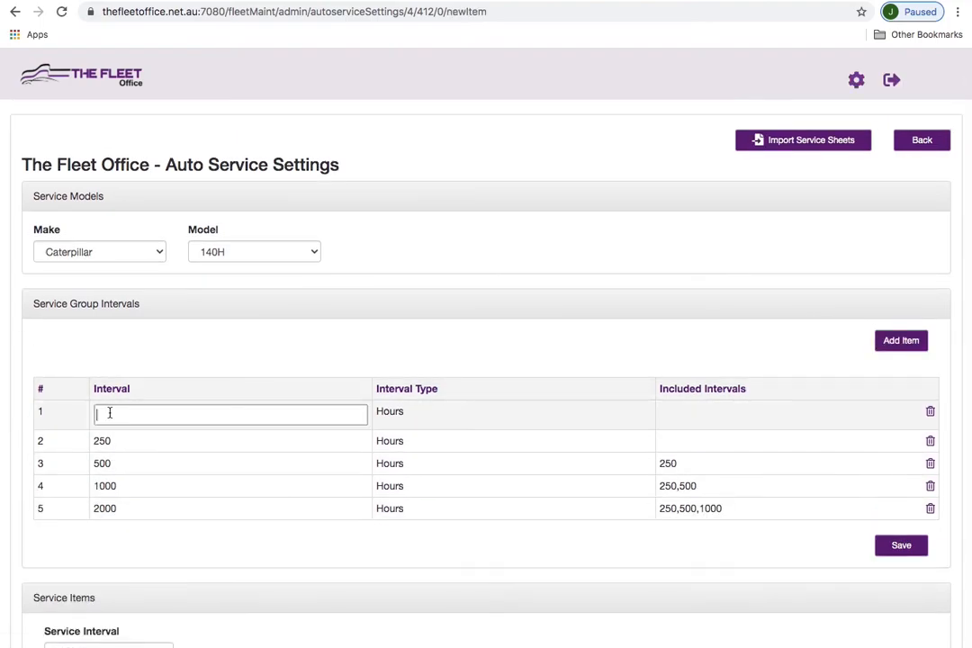
pyautogui.write('3240')
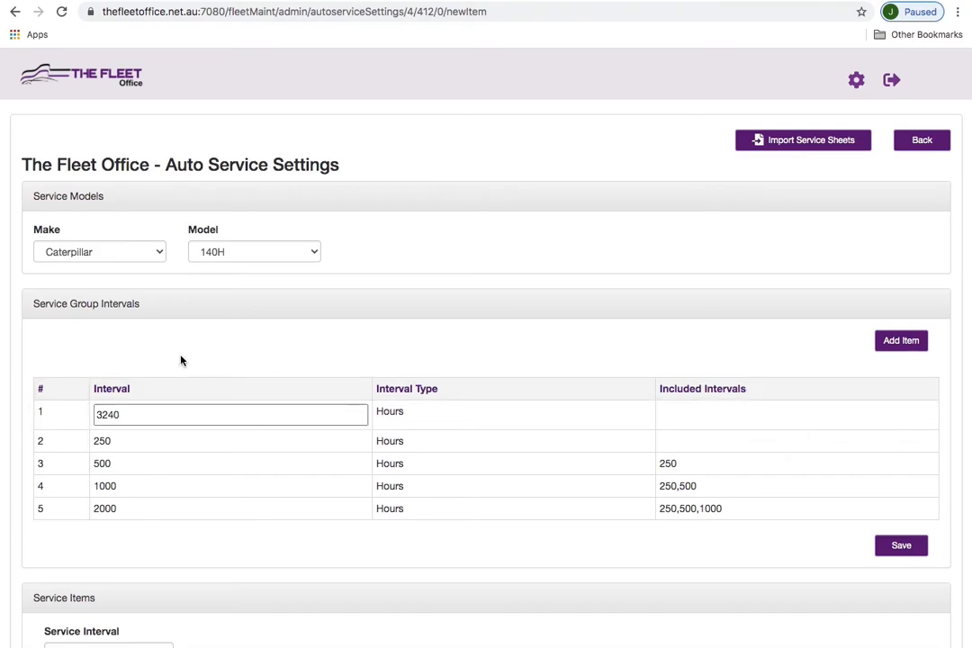
pyautogui.click(900, 545)
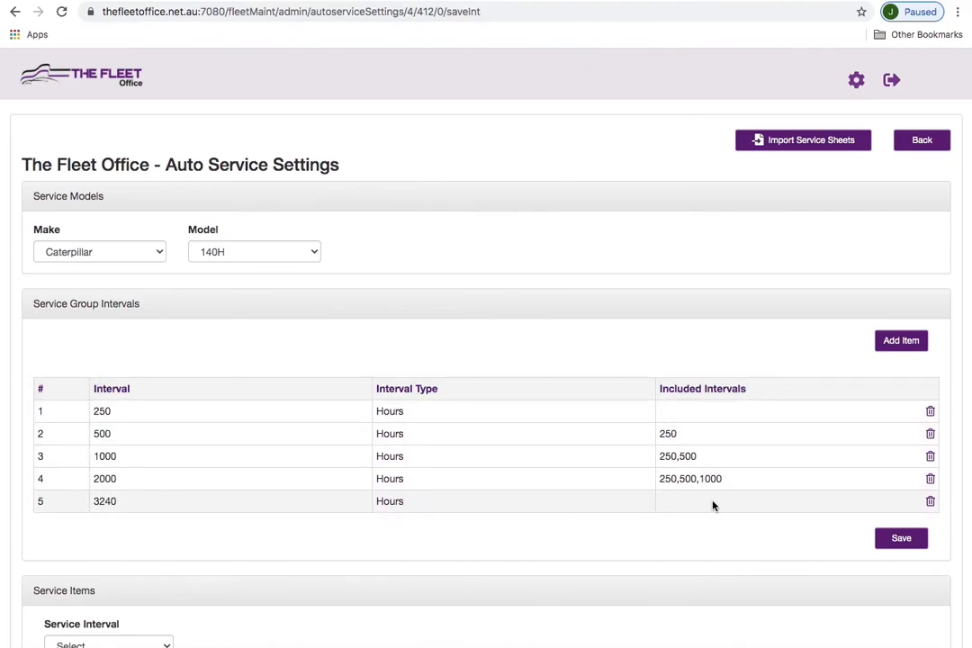
pyautogui.click(931, 503)
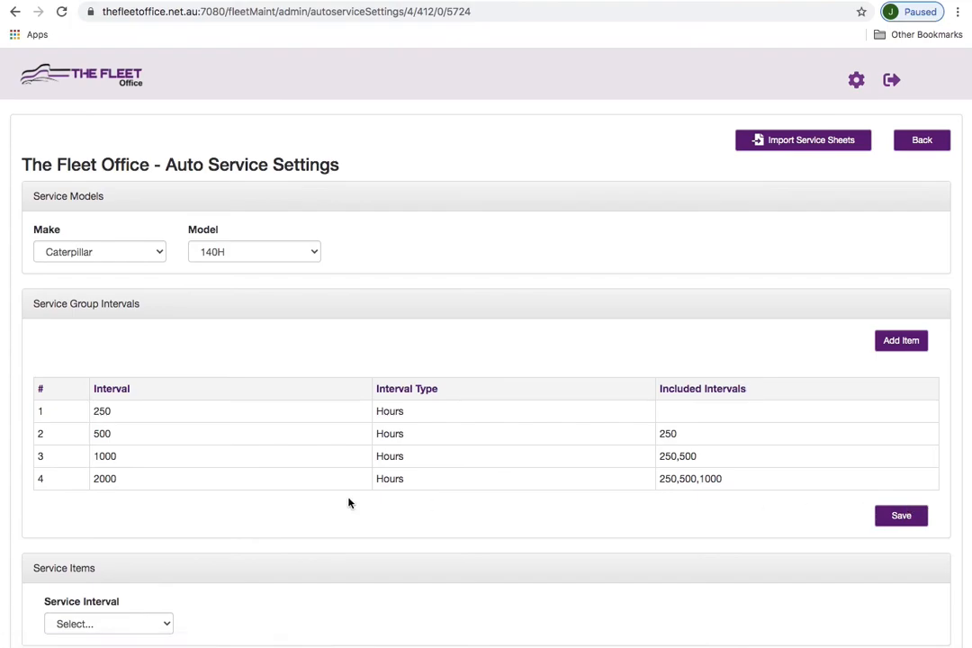
# Step: Add a service item described as "Check engine oil" to the 250 Hours service interval
pyautogui.scroll(-1, 262, 494)
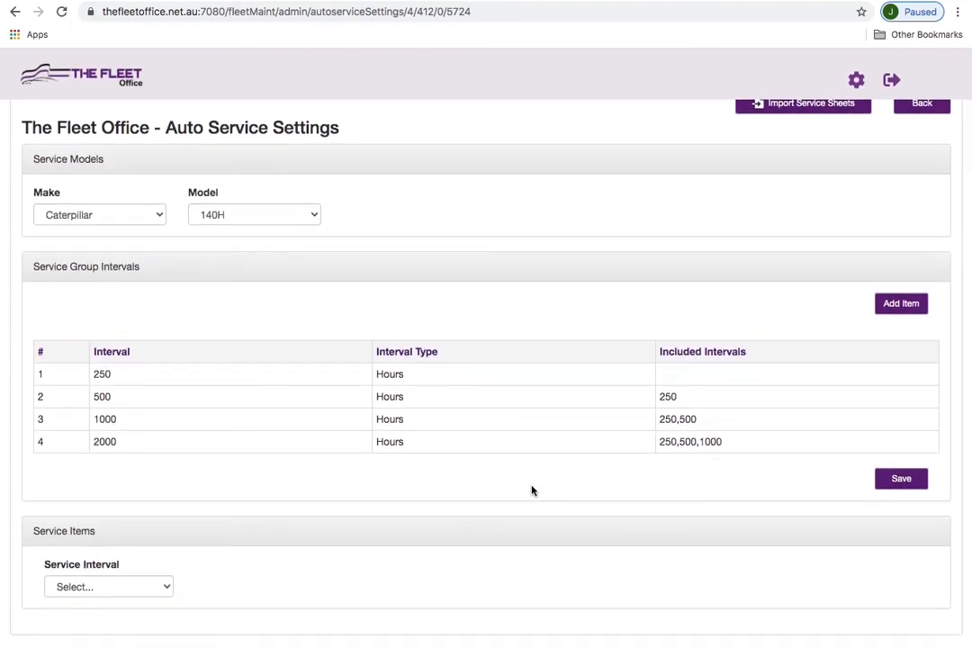
pyautogui.click(167, 587)
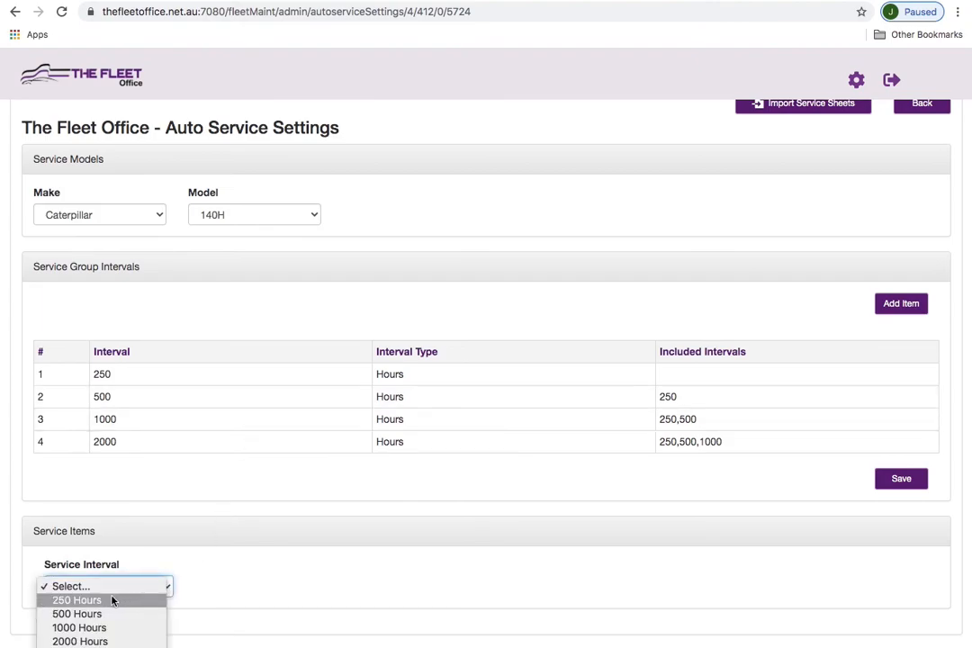
pyautogui.click(77, 600)
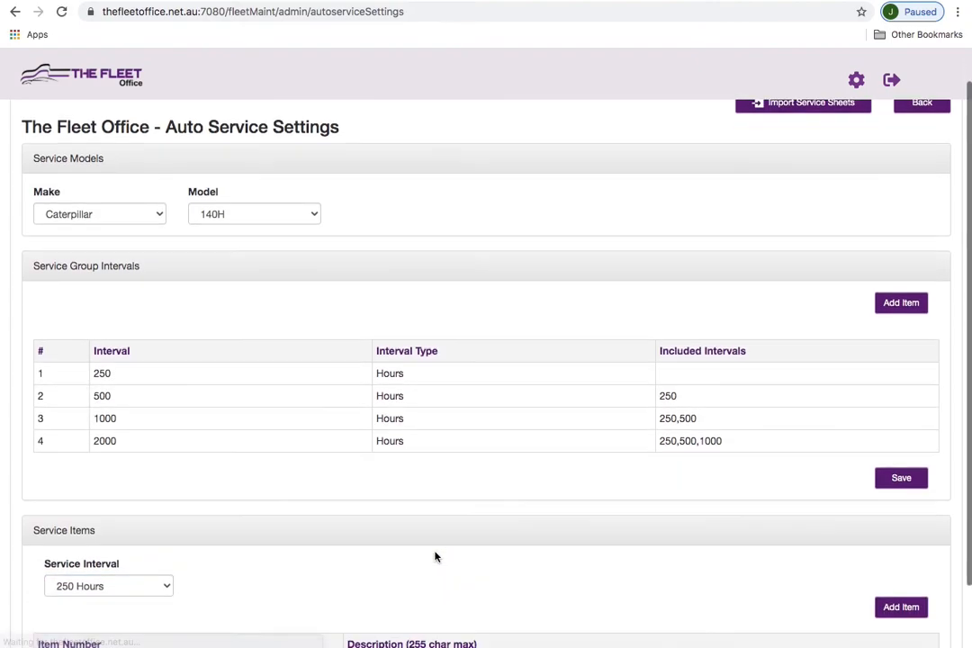
pyautogui.scroll(-2, 416, 551)
pyautogui.click(916, 533)
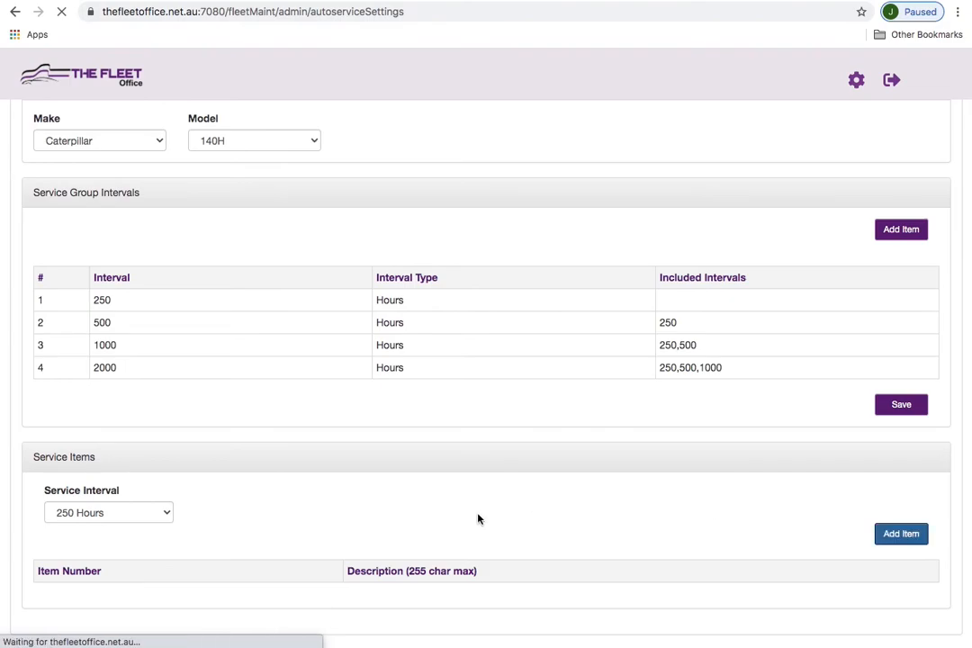
pyautogui.scroll(-3, 619, 523)
pyautogui.click(147, 572)
pyautogui.write('Check ')
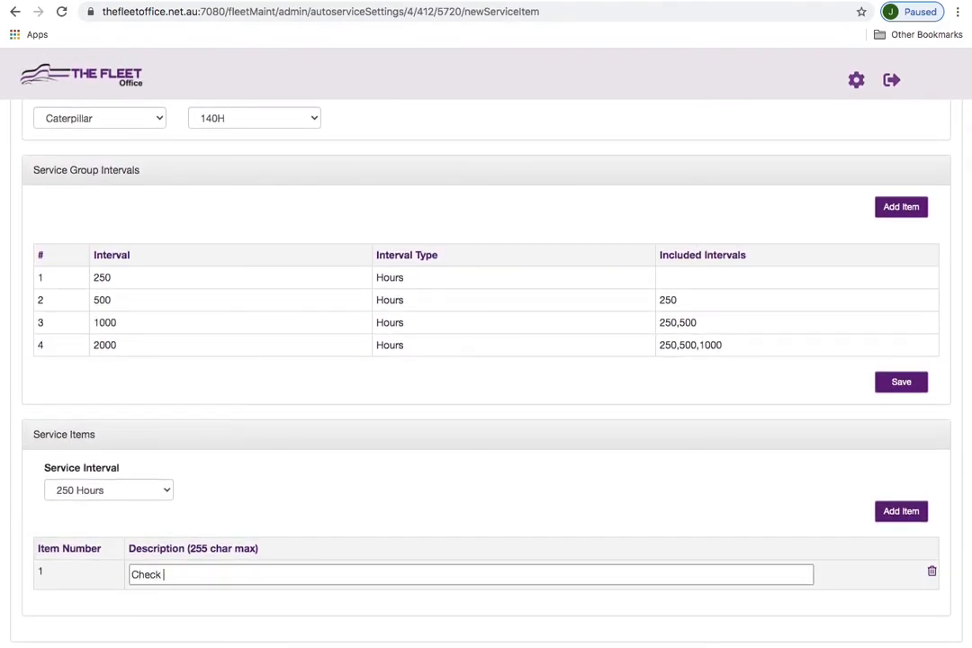
pyautogui.write('engine oil')
# Step: Add a second 250 Hours service item described as "replace air filter"
pyautogui.click(907, 515)
pyautogui.scroll(-3, 528, 514)
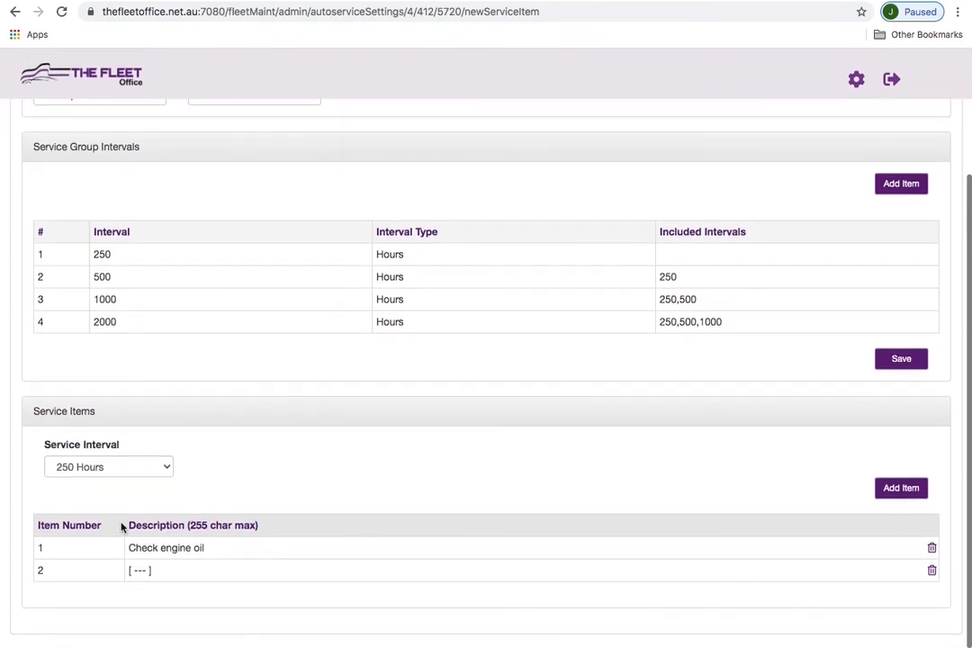
pyautogui.click(141, 576)
pyautogui.write('replace a')
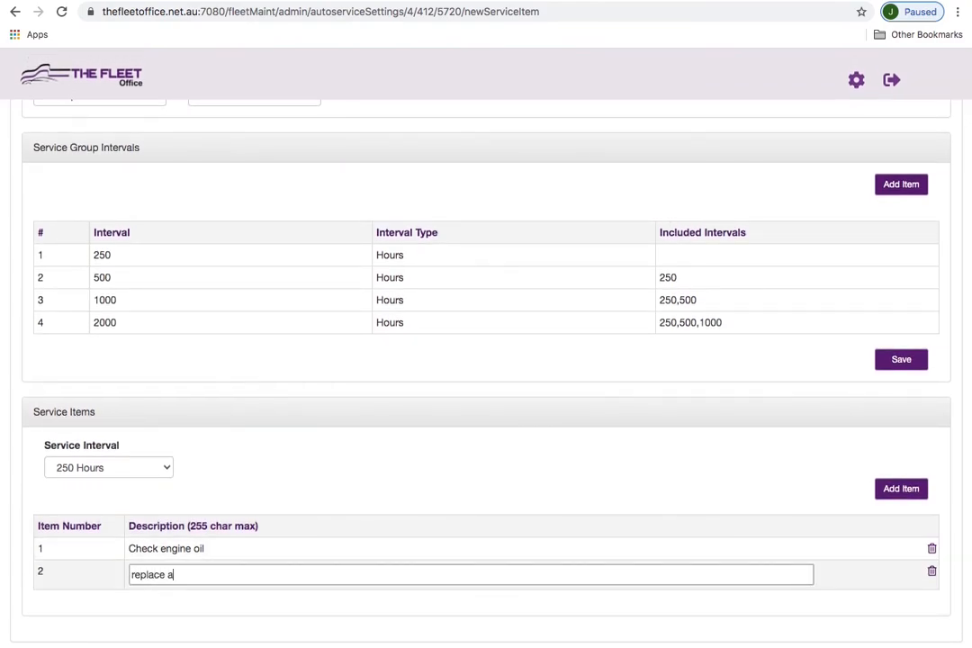
pyautogui.write('ir filter')
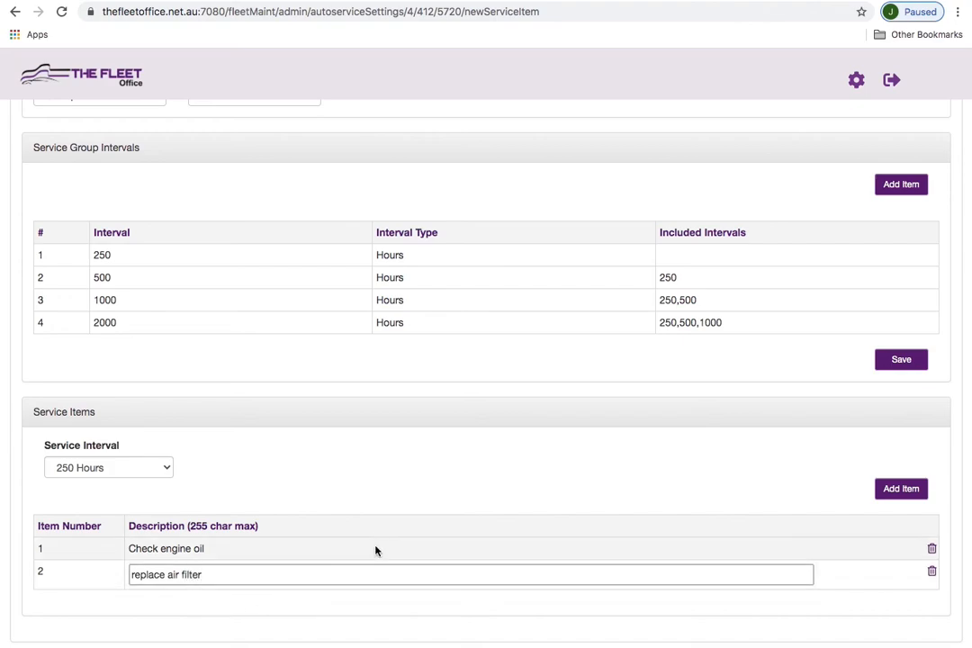
pyautogui.press('Return')
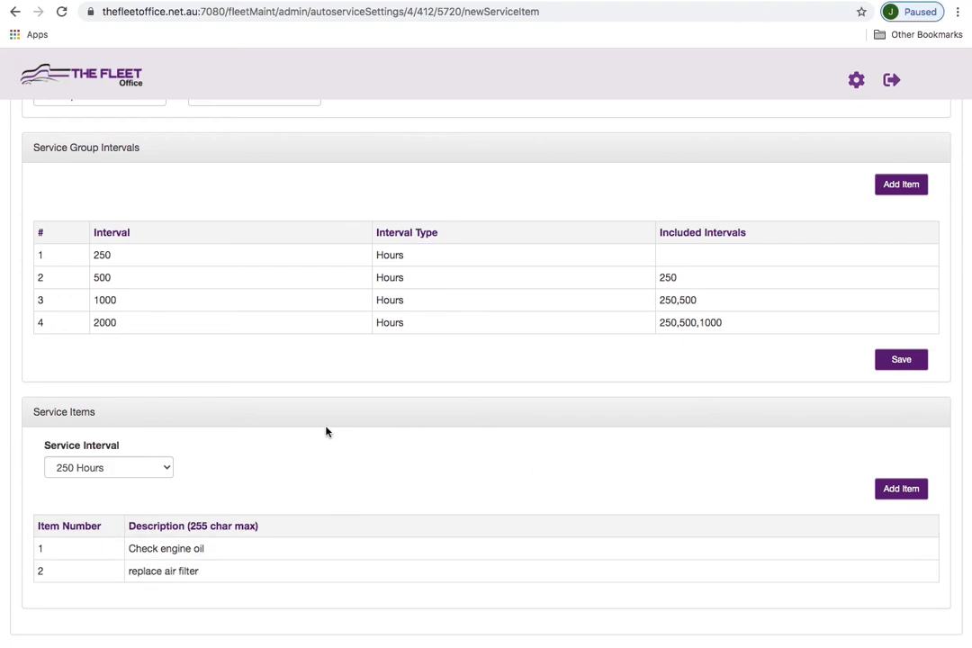
# Step: Switch the service items to the 500 Hours interval and review them against the service group intervals
pyautogui.click(163, 469)
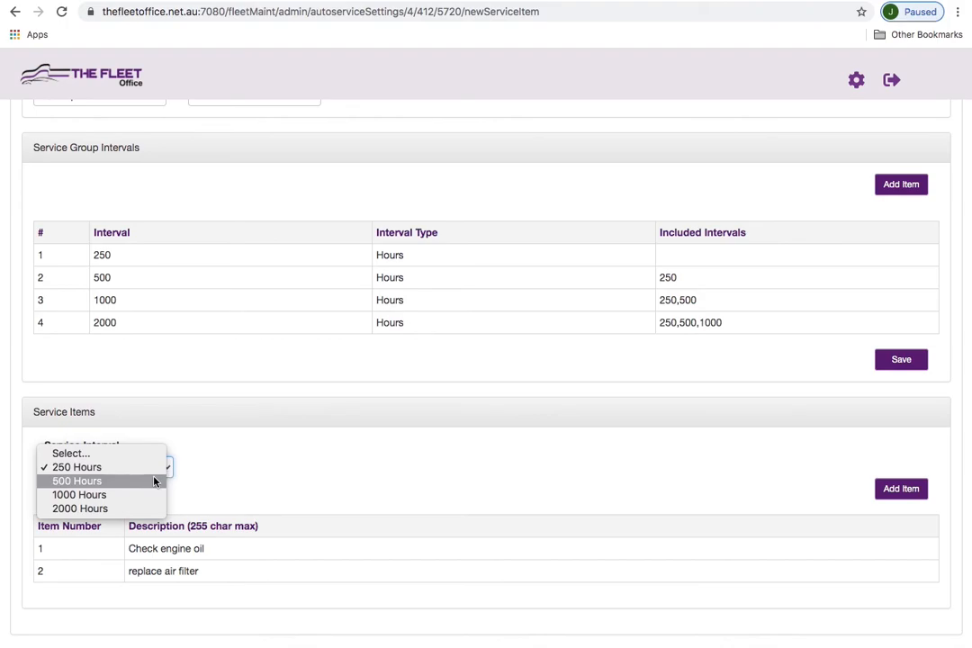
pyautogui.click(154, 482)
pyautogui.scroll(-2, 149, 486)
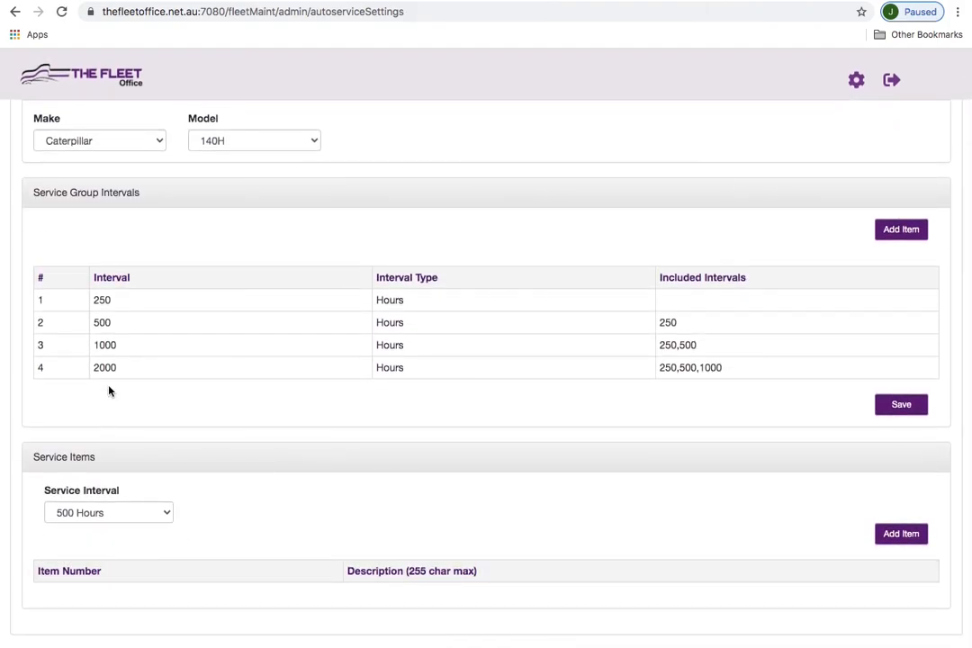
pyautogui.click(112, 509)
pyautogui.click(329, 533)
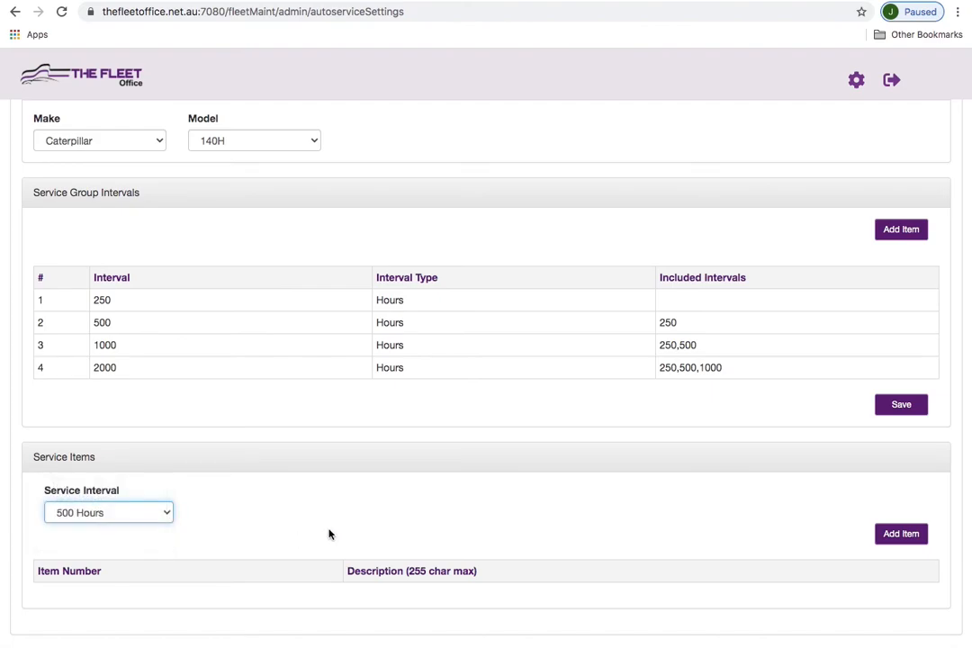
pyautogui.moveTo(100, 373)
pyautogui.scroll(3, 295, 488)
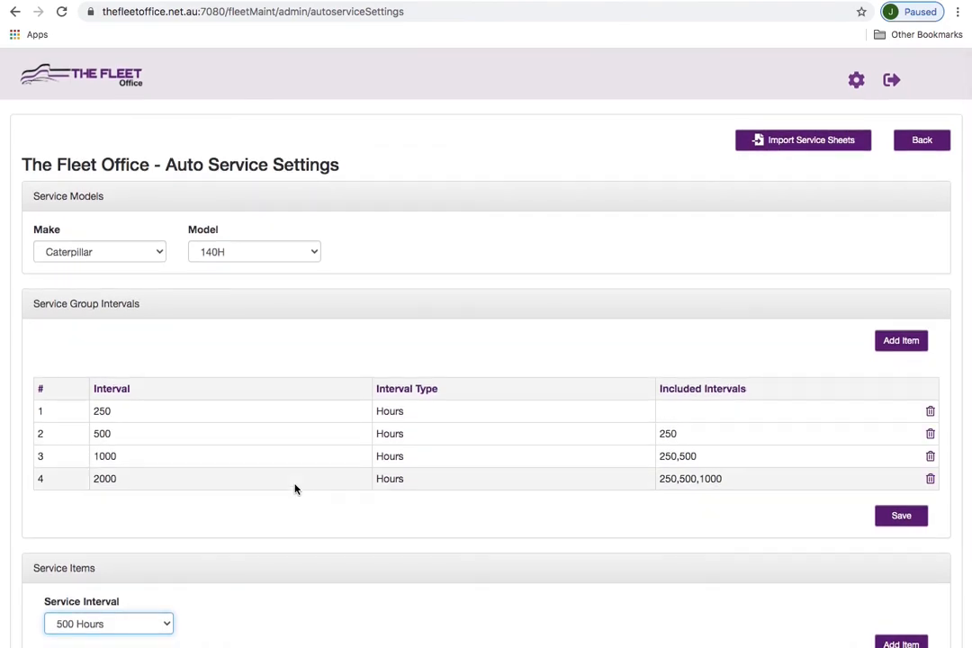